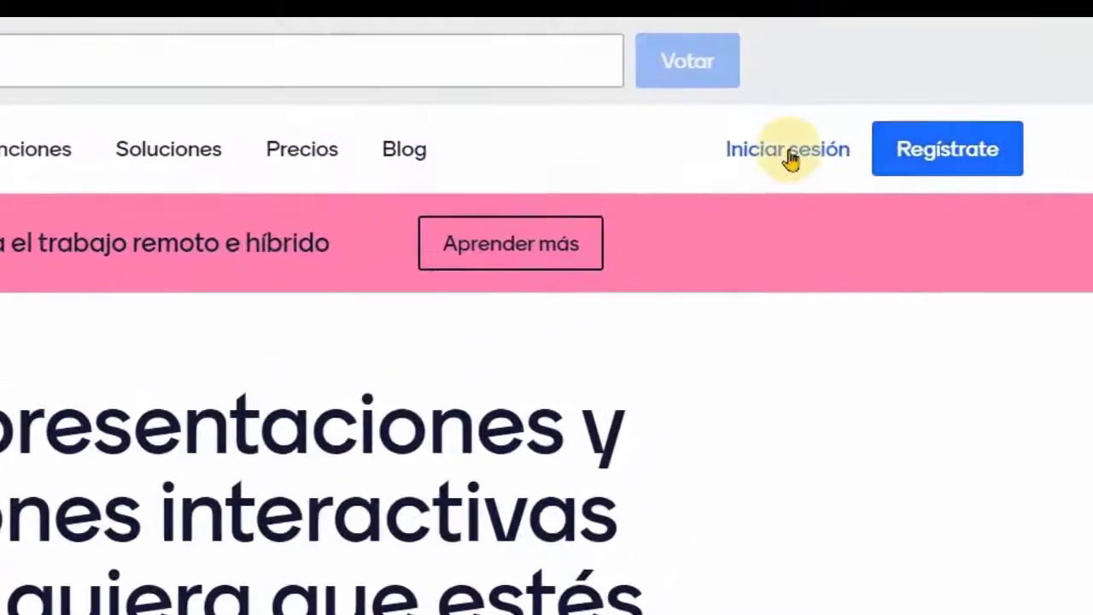
# - Open the login page of the Mentimeter website
pyautogui.click(790, 158)
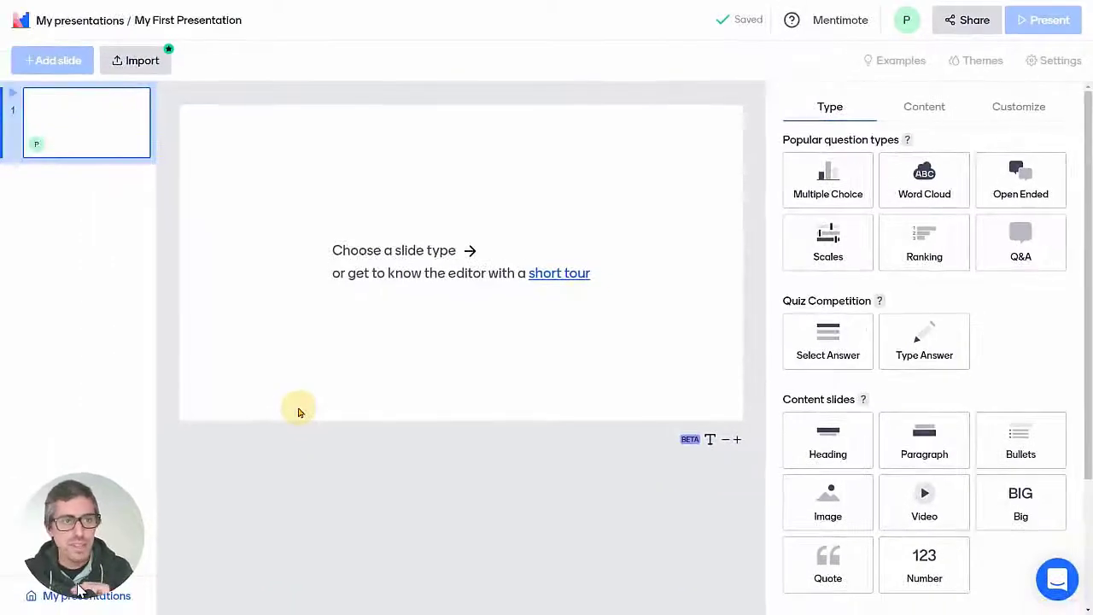
# - Rename the presentation as "Título"
pyautogui.tripleClick(197, 19)
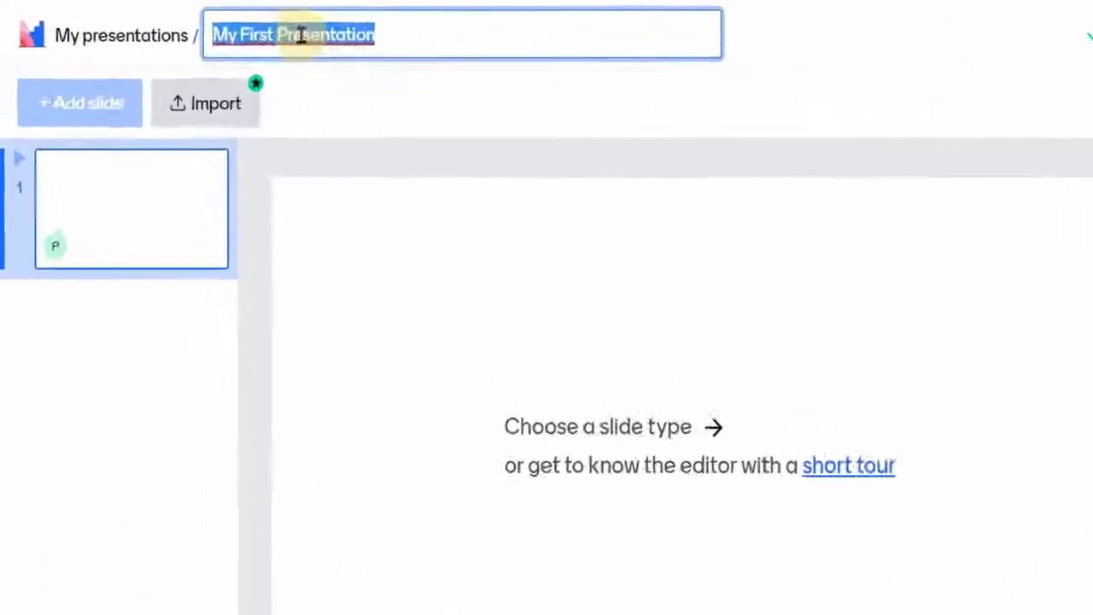
pyautogui.write('Titulo')
pyautogui.click(610, 134)
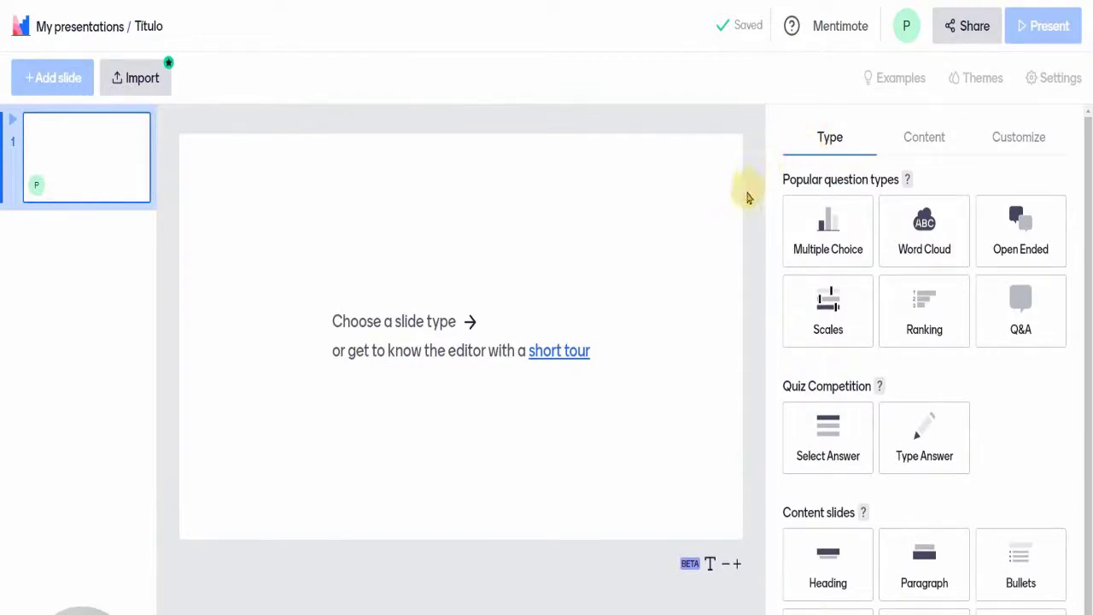
# - Preview the available slide types, including Multiple Choice, Word Cloud, Open Ended, 2 x 2 Grid, Quick Form and Pin on Image
pyautogui.click(826, 239)
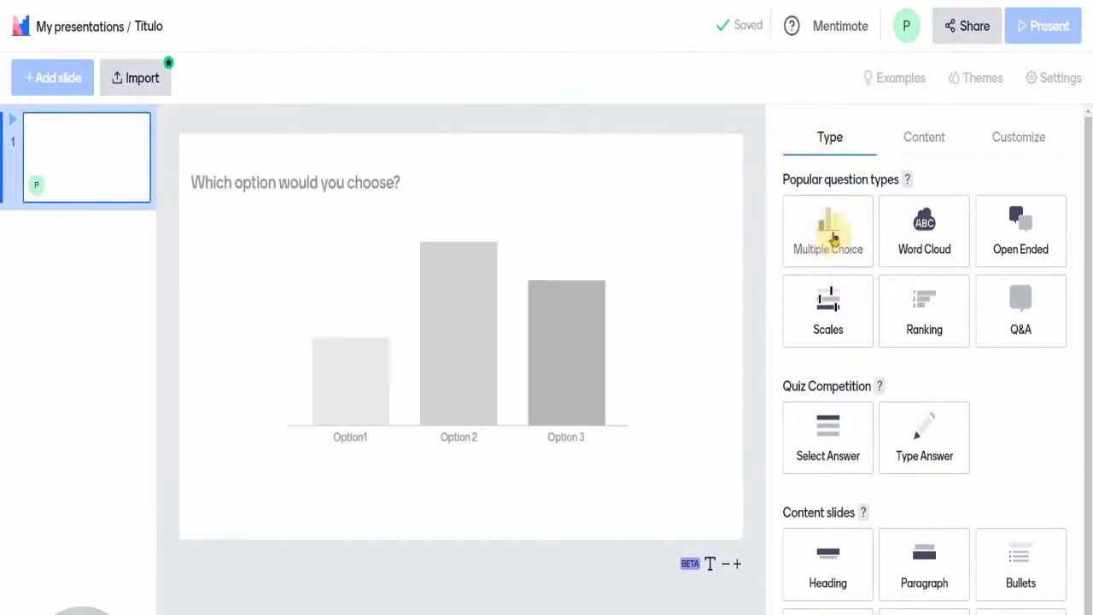
pyautogui.click(923, 224)
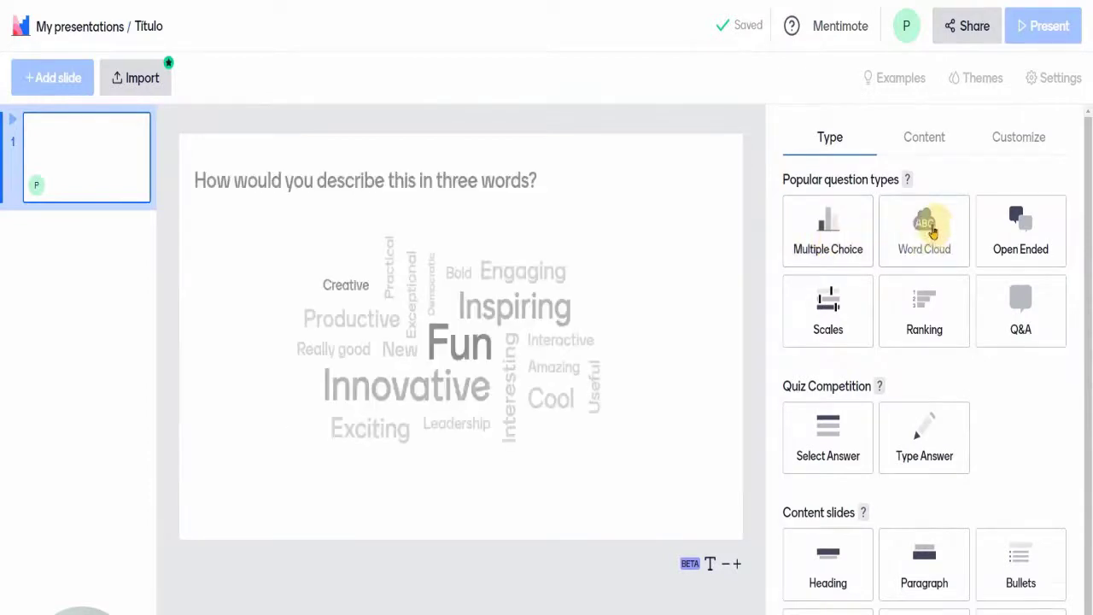
pyautogui.click(1021, 225)
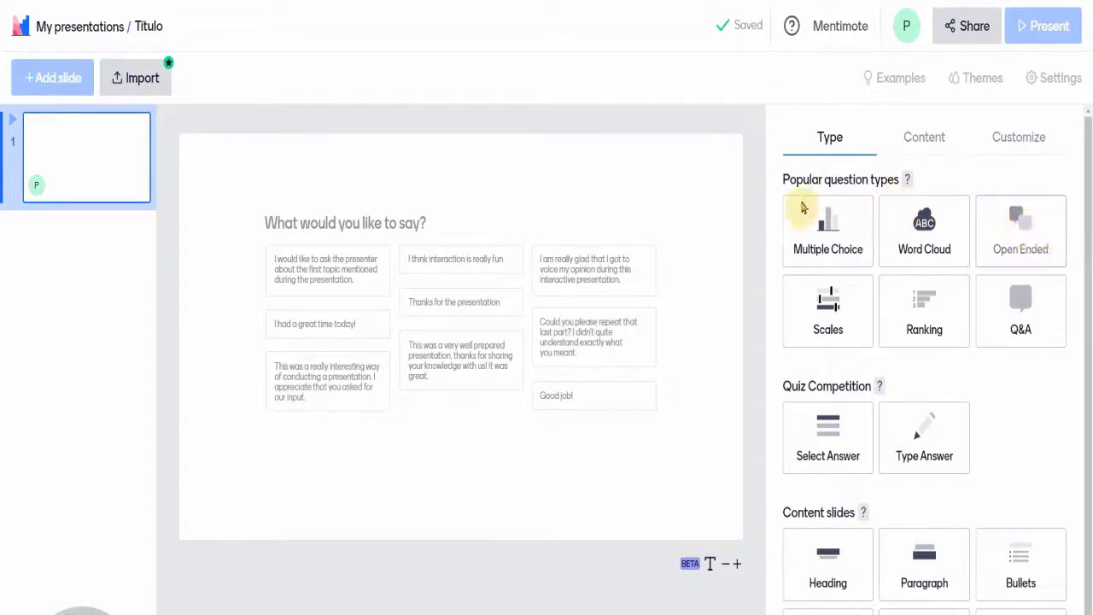
pyautogui.scroll(-1, 769, 348)
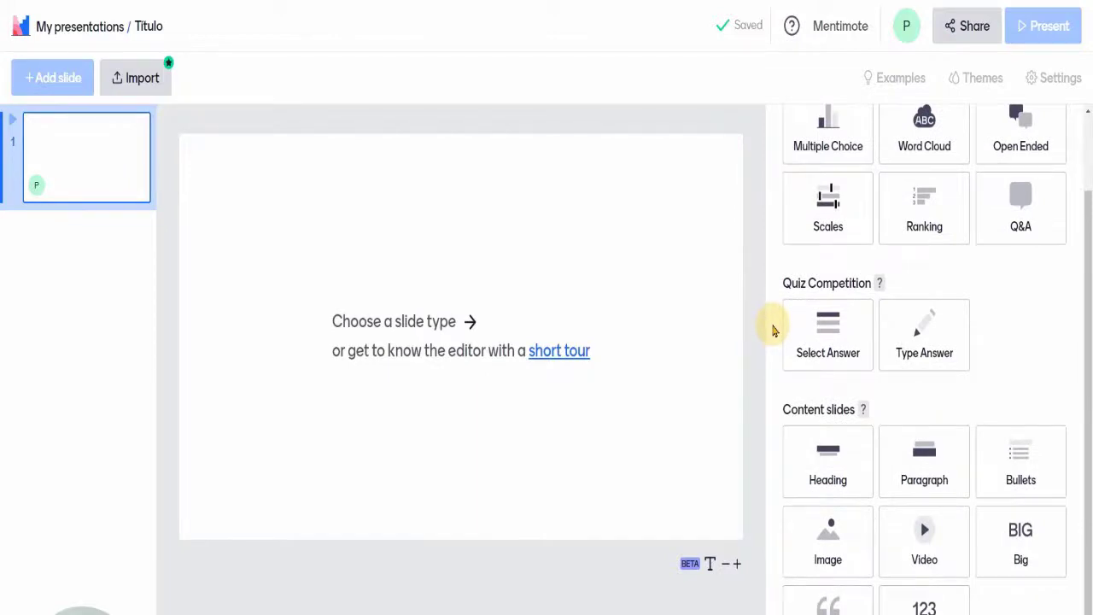
pyautogui.scroll(-1, 773, 331)
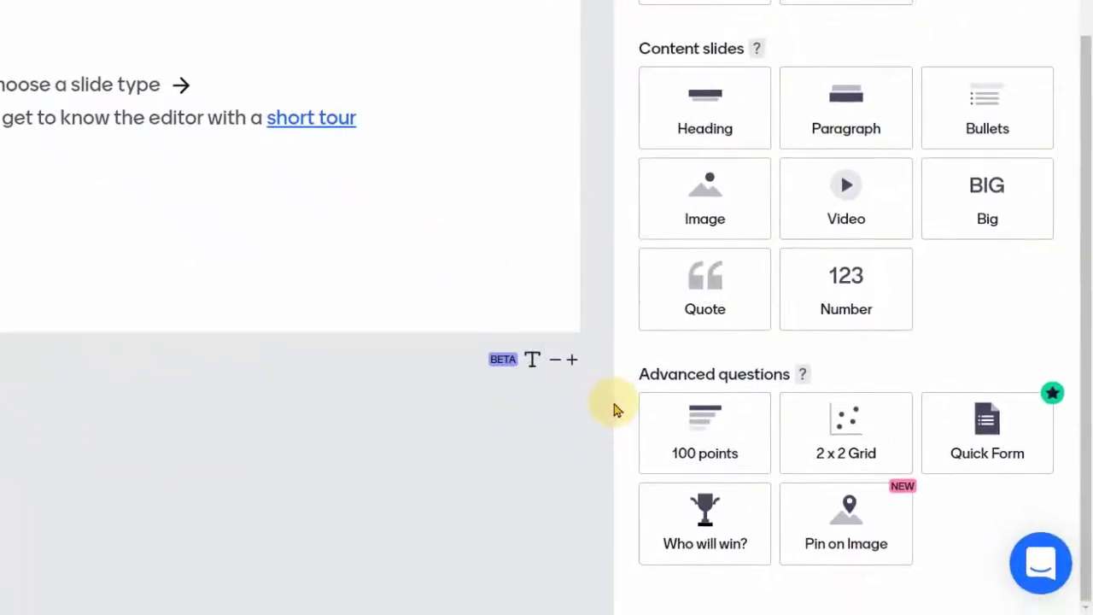
pyautogui.click(838, 398)
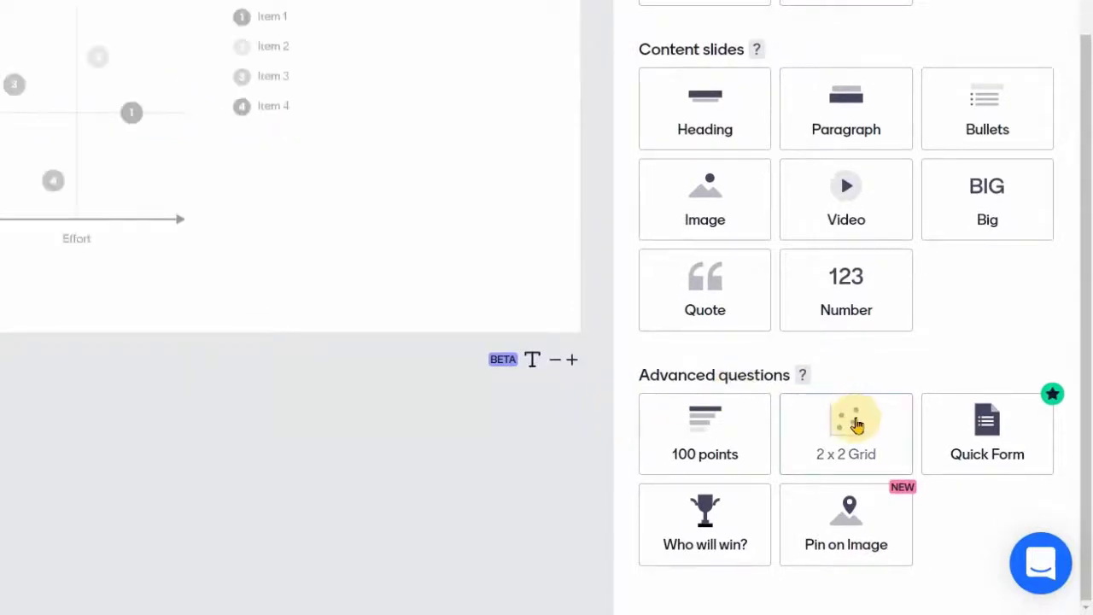
pyautogui.click(987, 425)
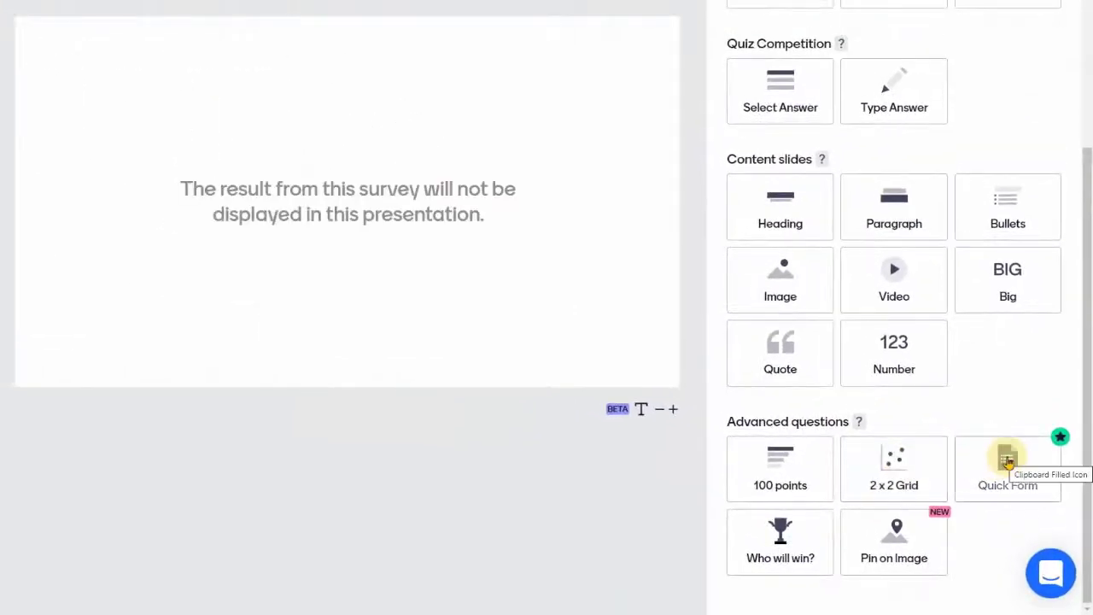
pyautogui.click(908, 537)
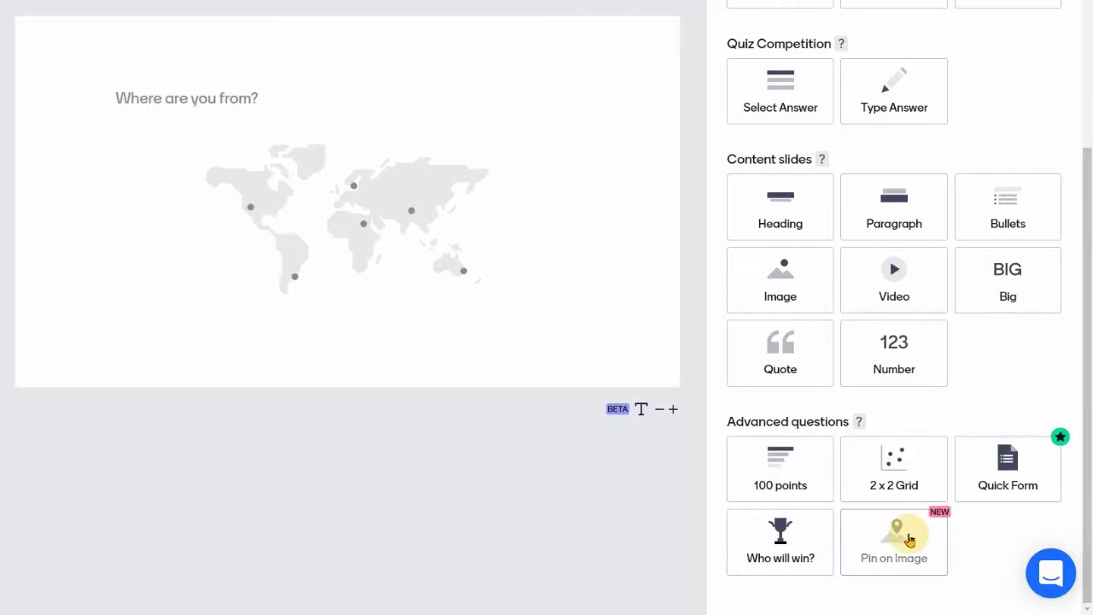
pyautogui.scroll(3, 712, 362)
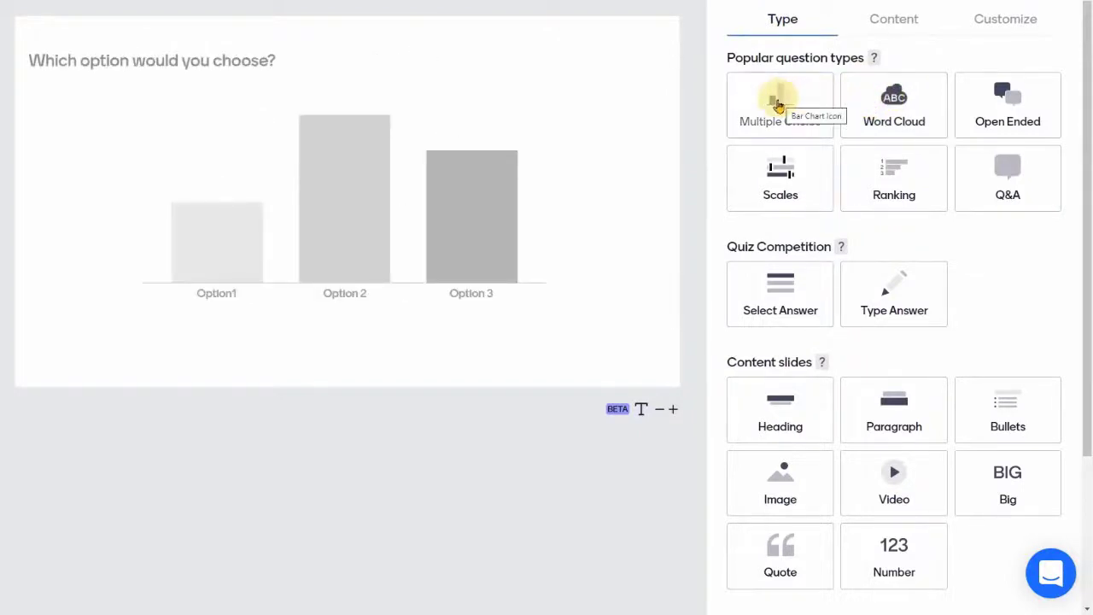
# - Make the first slide a Multiple Choice question asking "¿Qué prefieres: la pizza o las hamburguesas?"
pyautogui.click(797, 101)
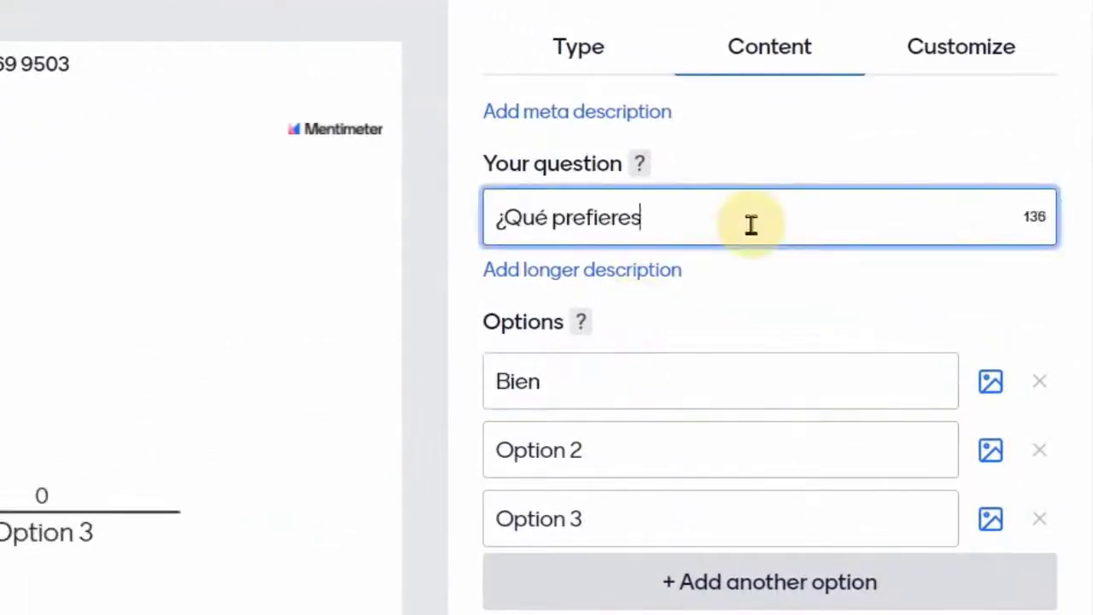
pyautogui.write(': la pizza o las hamburguesas?')
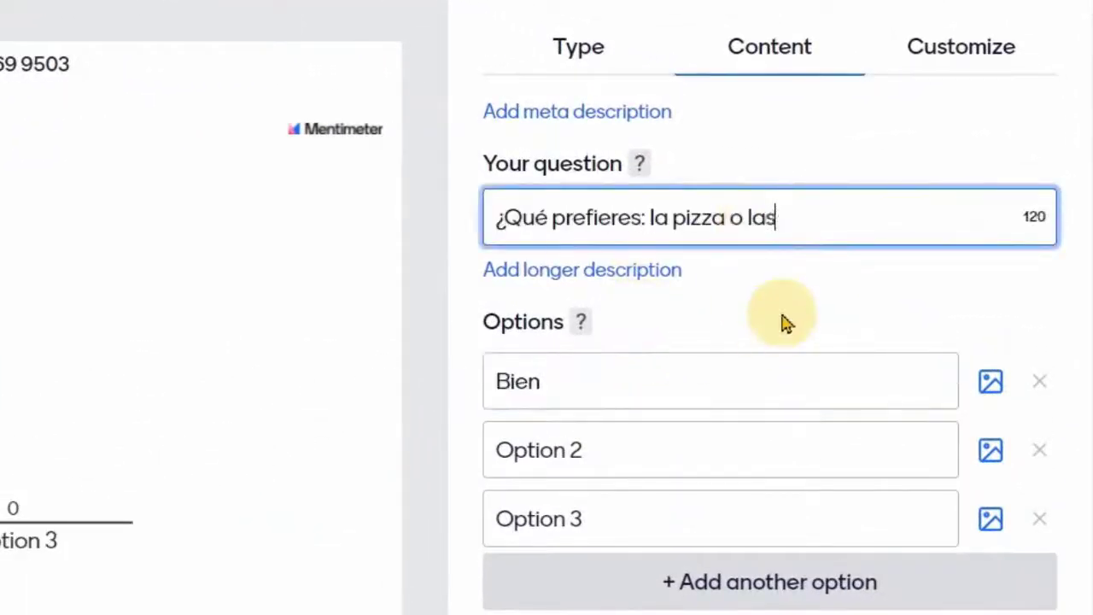
# - Set the first two answer options to "Pizza" and "Hamburguesas" and remove the third option
pyautogui.tripleClick(678, 383)
pyautogui.write('Pizza')
pyautogui.press('Tab')
pyautogui.write('Hamburguesas')
pyautogui.click(790, 310)
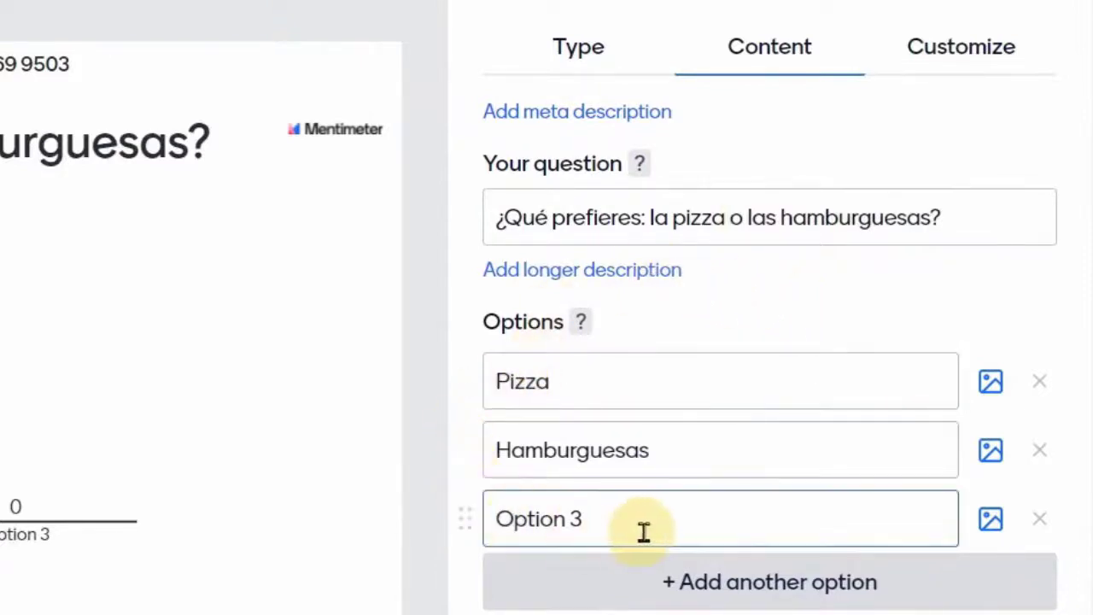
pyautogui.click(1041, 526)
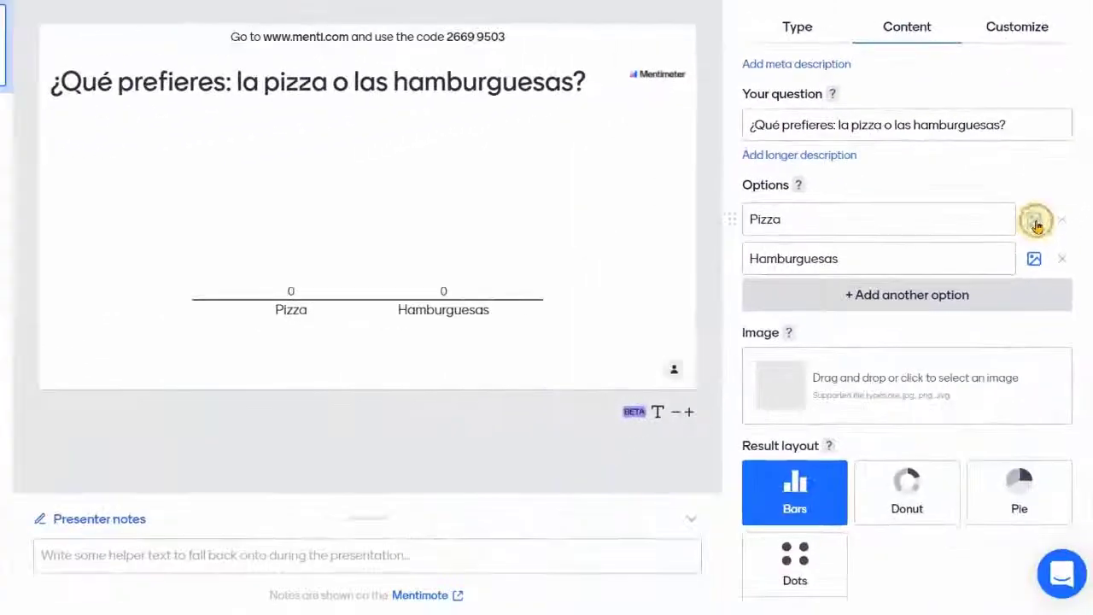
# - Search the GIFs for "pizza" and add the dancing pizza slices GIF to the Pizza option
pyautogui.click(978, 433)
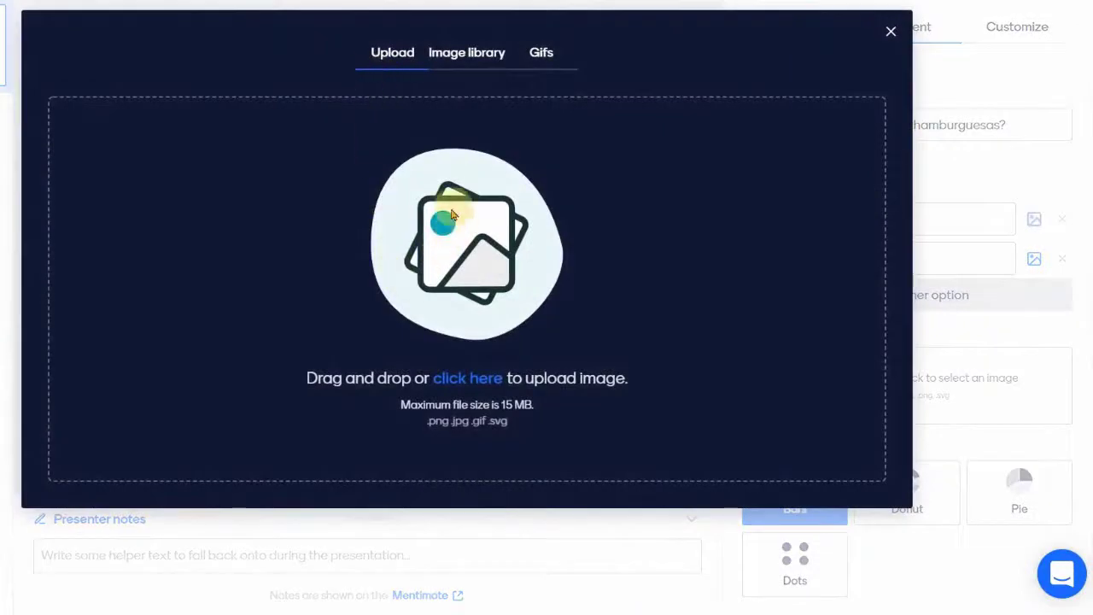
pyautogui.click(459, 56)
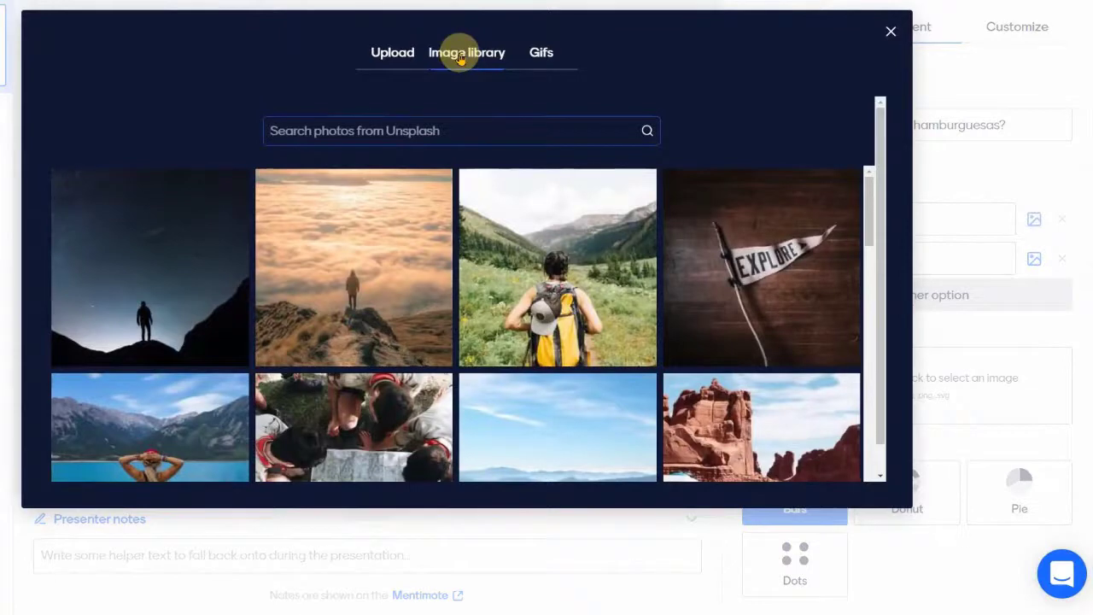
pyautogui.click(523, 57)
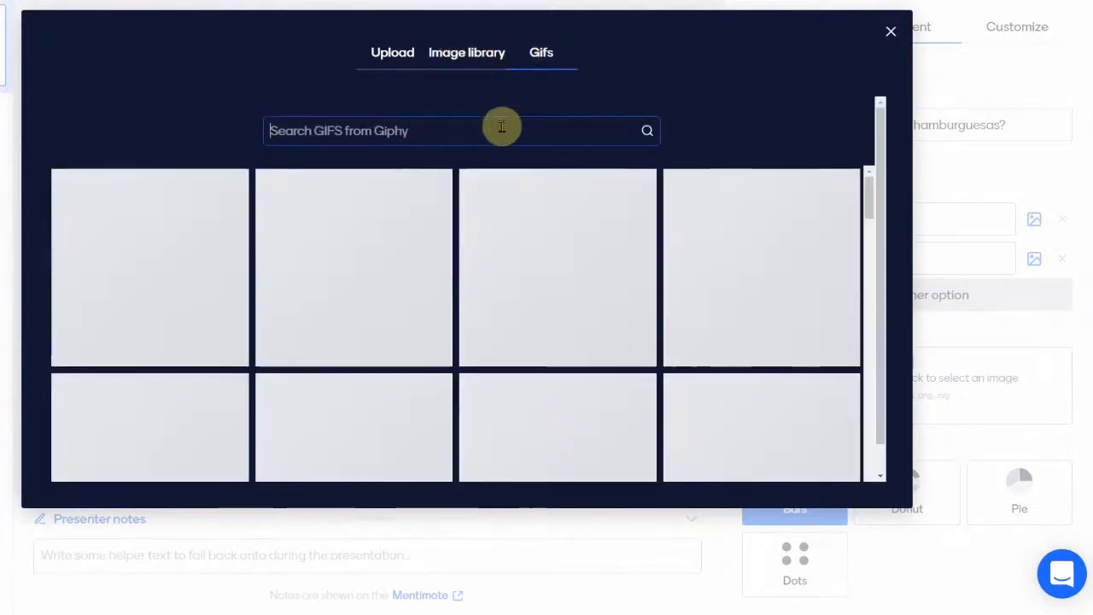
pyautogui.write('pizza')
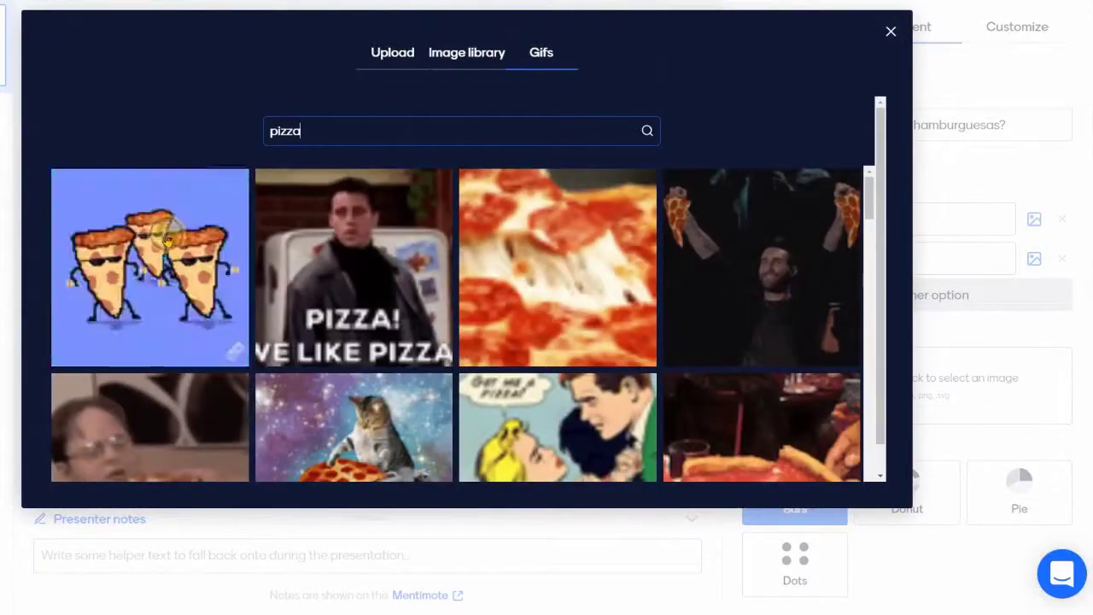
pyautogui.click(149, 310)
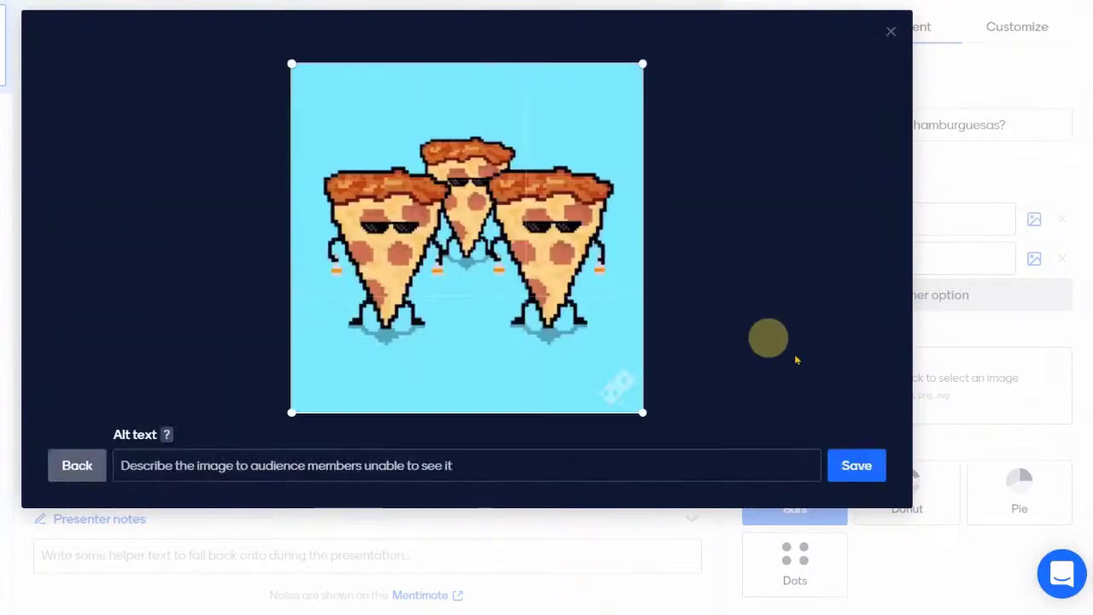
pyautogui.moveTo(642, 411)
pyautogui.mouseDown()
pyautogui.moveTo(597, 317)
pyautogui.moveTo(615, 307)
pyautogui.moveTo(644, 413)
pyautogui.mouseUp()
pyautogui.click(856, 467)
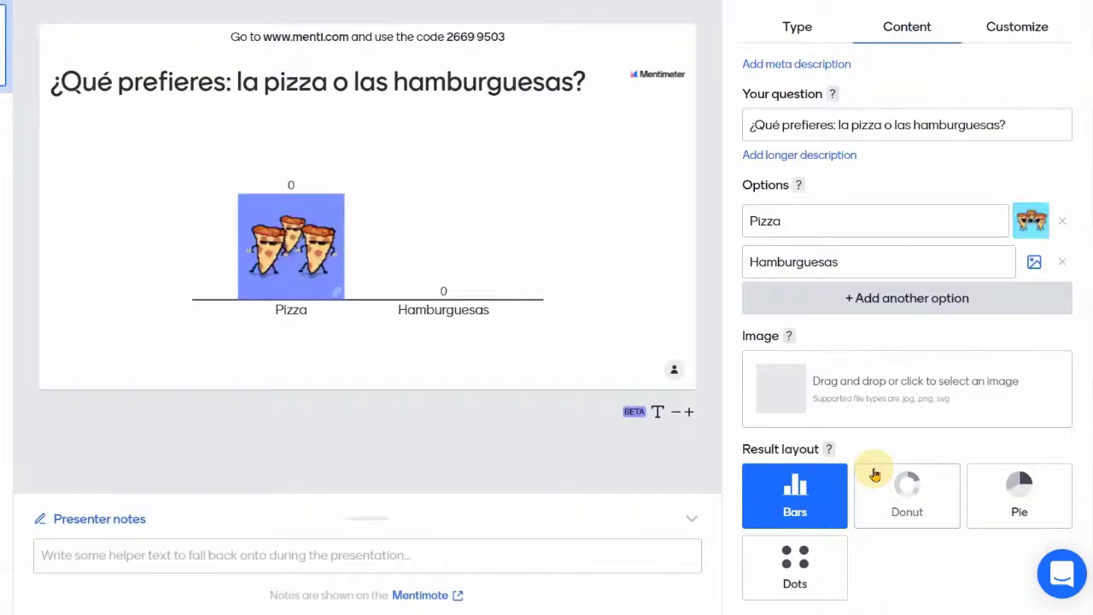
# - Search the GIFs for "hamburguesas" and add the burger with fries to the Hamburguesas option
pyautogui.click(1034, 262)
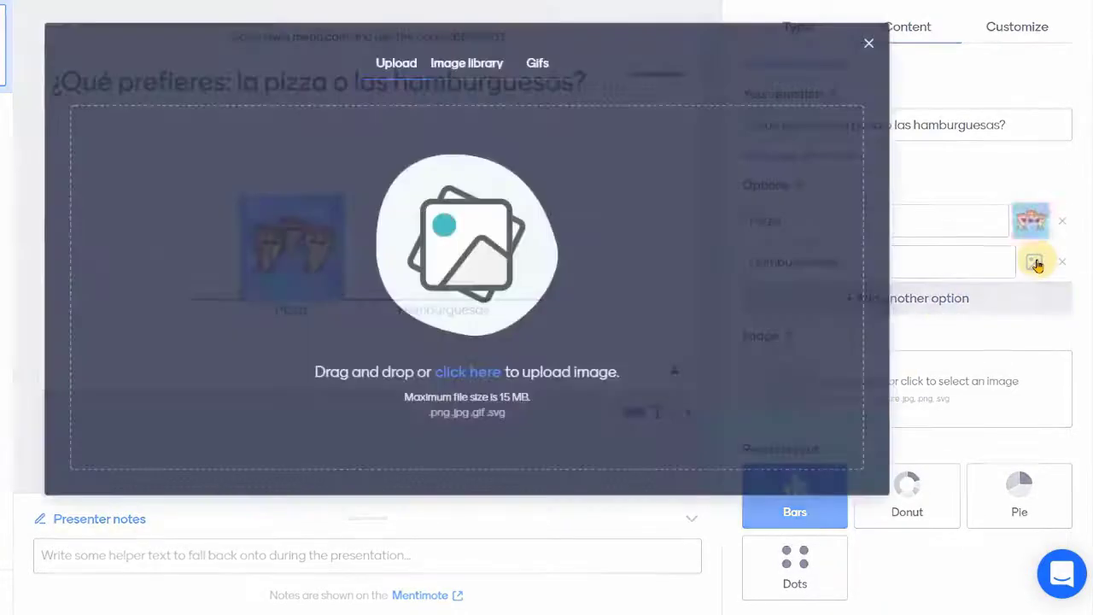
pyautogui.click(541, 52)
pyautogui.write('hamburgues')
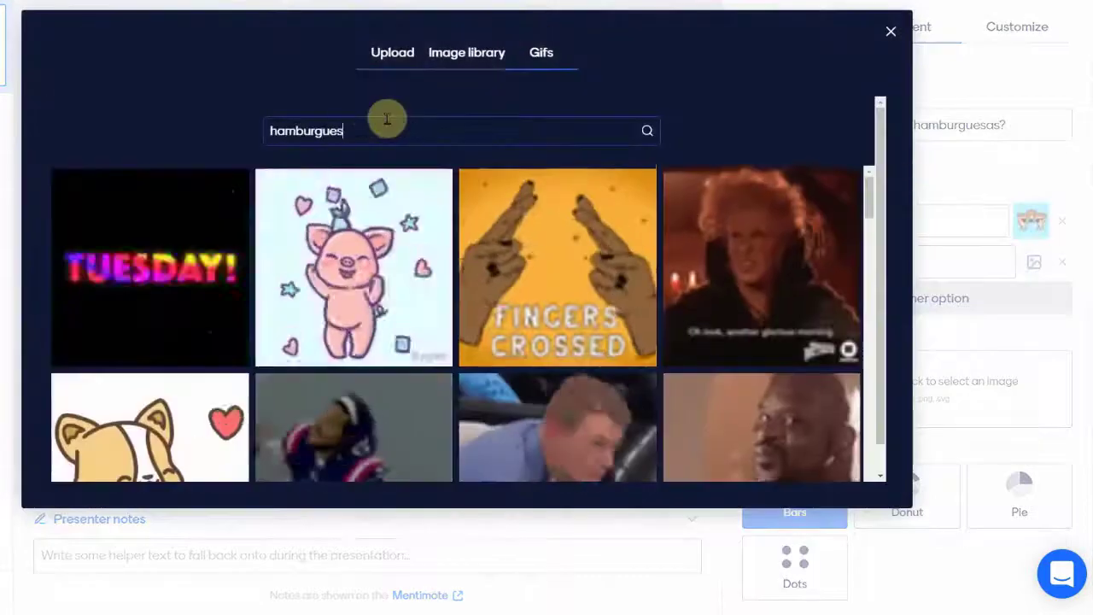
pyautogui.write('as')
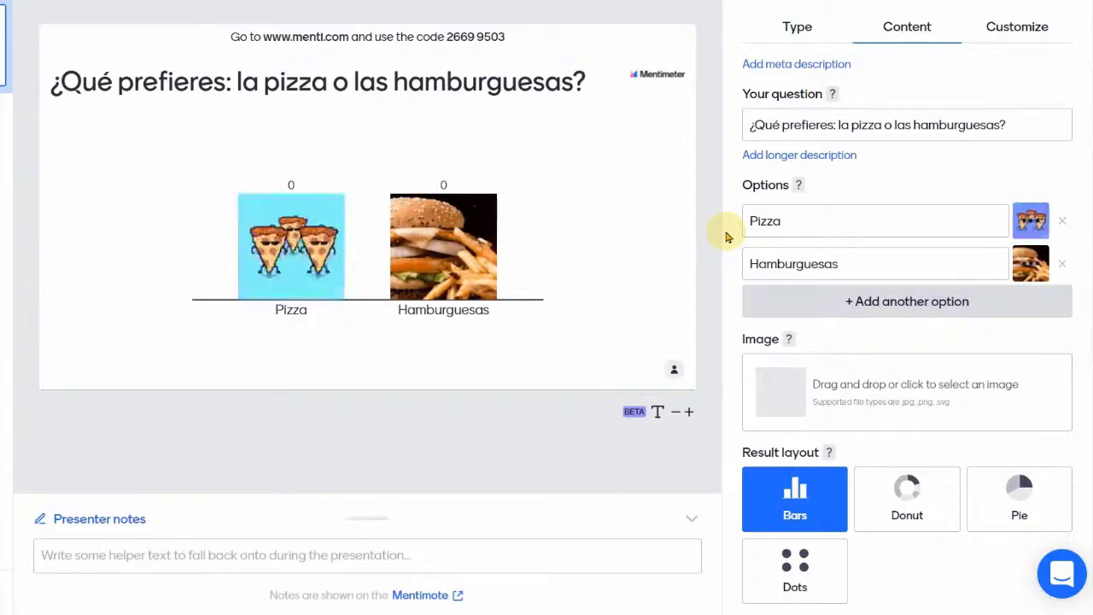
# - Review the result layouts, extras, segmentation and customization settings of the multiple-choice slide
pyautogui.scroll(-1, 726, 236)
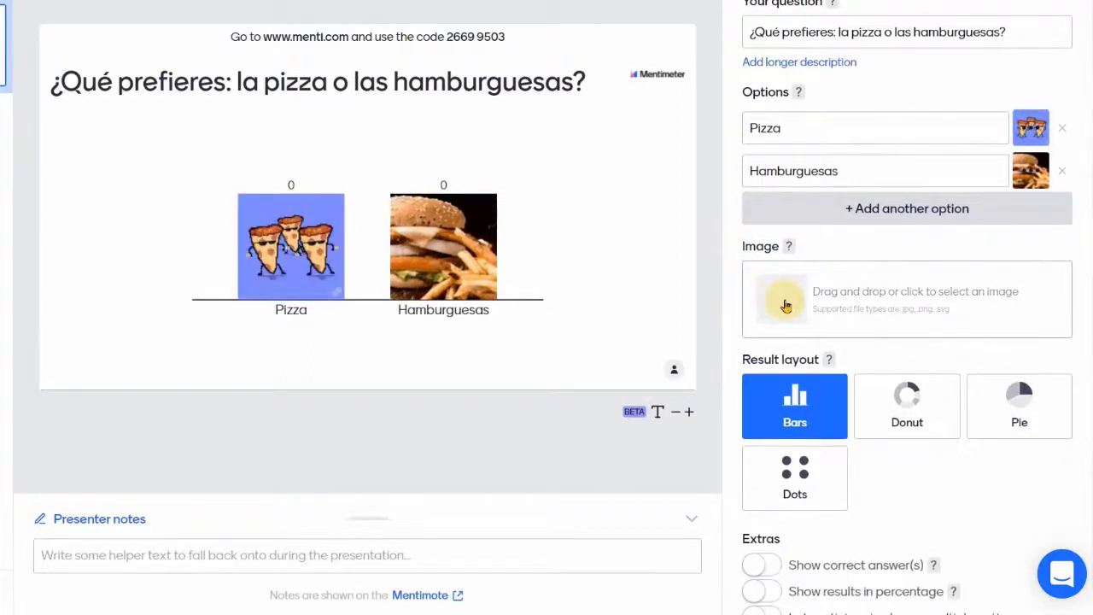
pyautogui.scroll(-2, 726, 306)
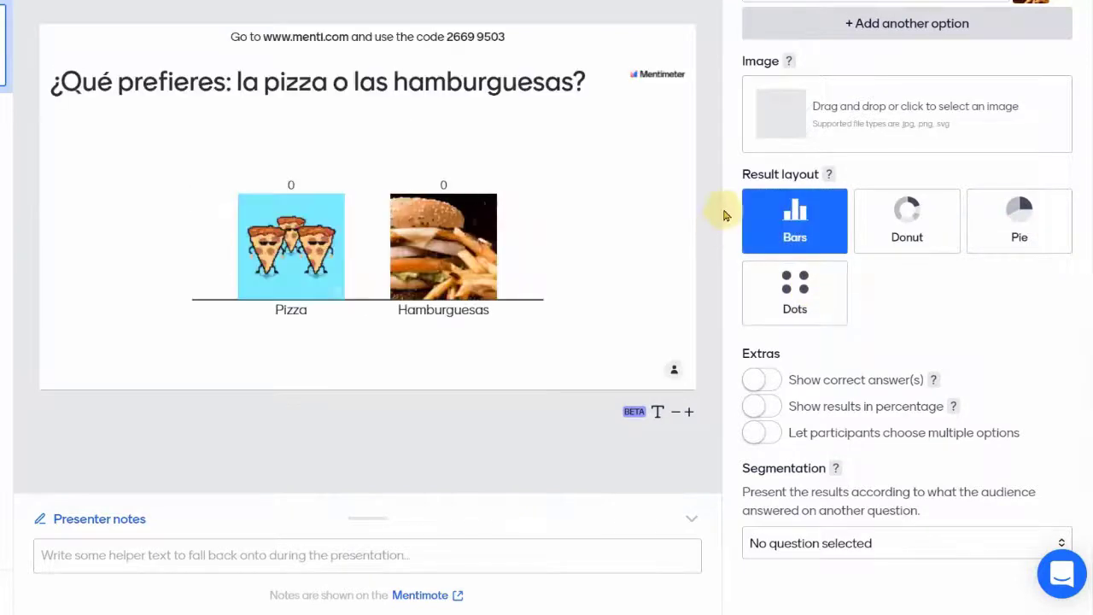
pyautogui.scroll(3, 722, 215)
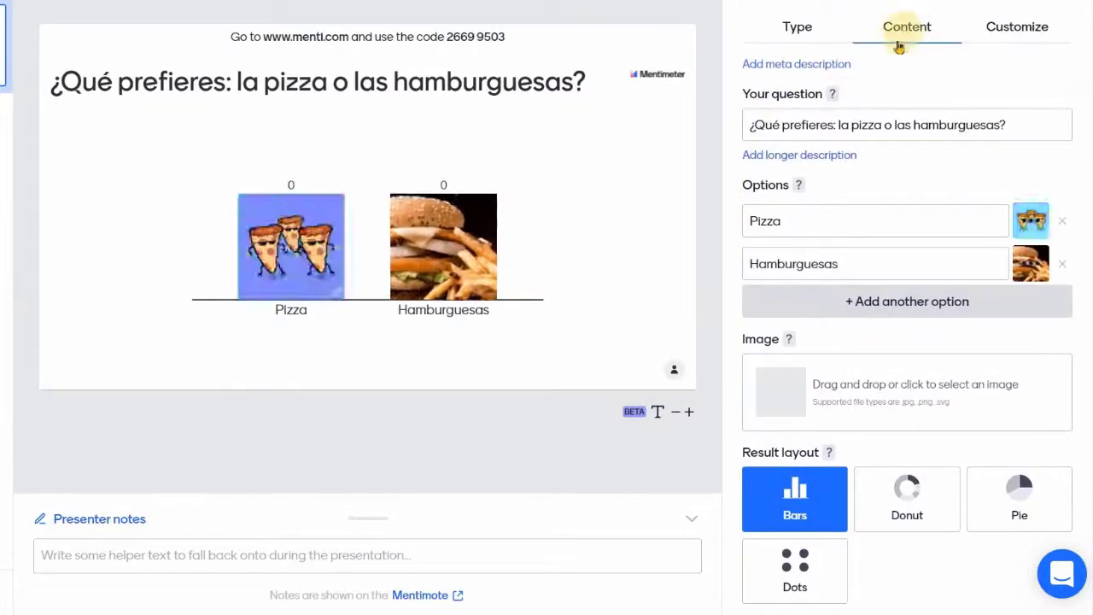
pyautogui.click(1037, 28)
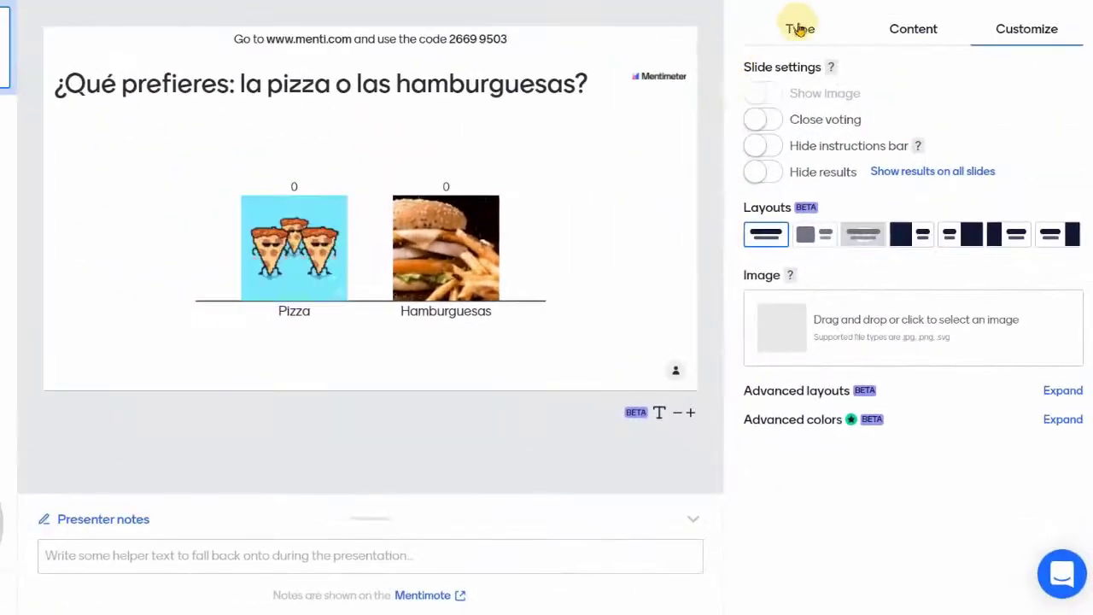
pyautogui.click(806, 29)
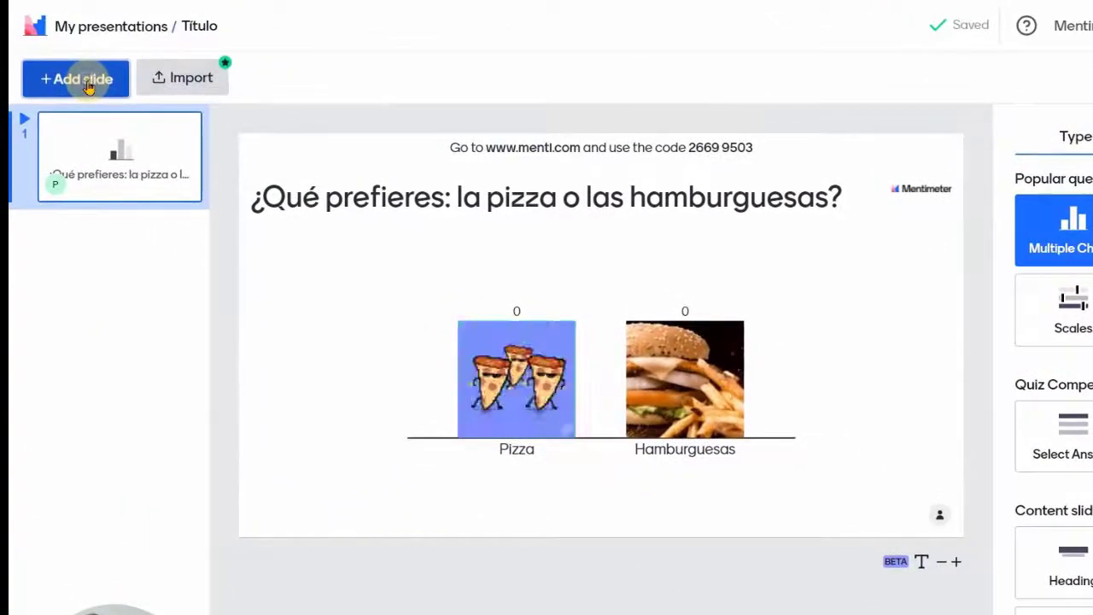
# - Add a second slide of type Open Ended with the question "¿Con qué palabra describirías el 2021?"
pyautogui.click(86, 86)
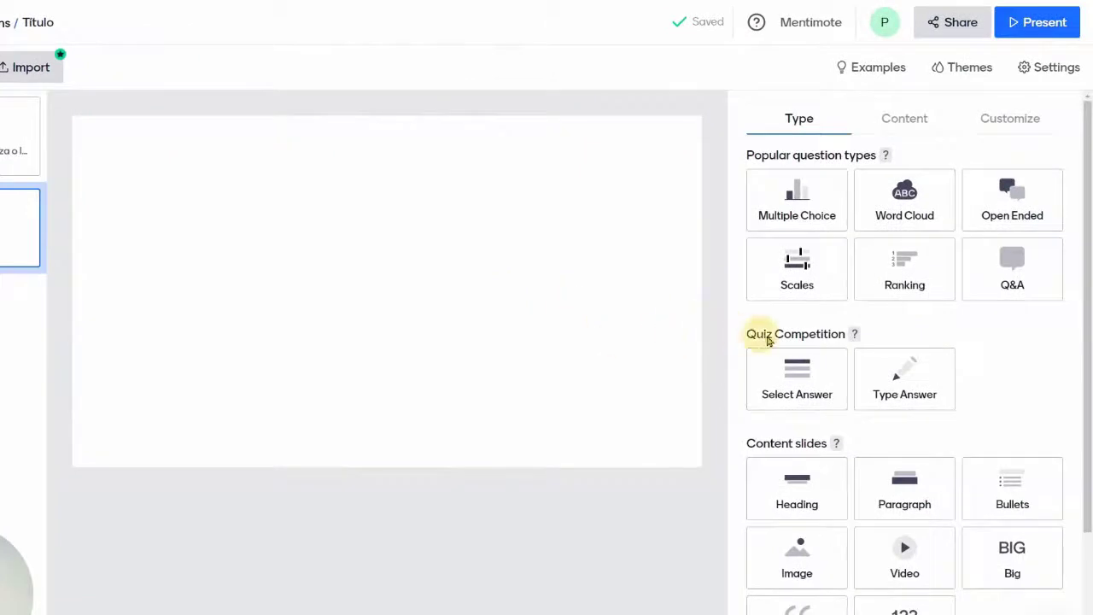
pyautogui.click(1017, 209)
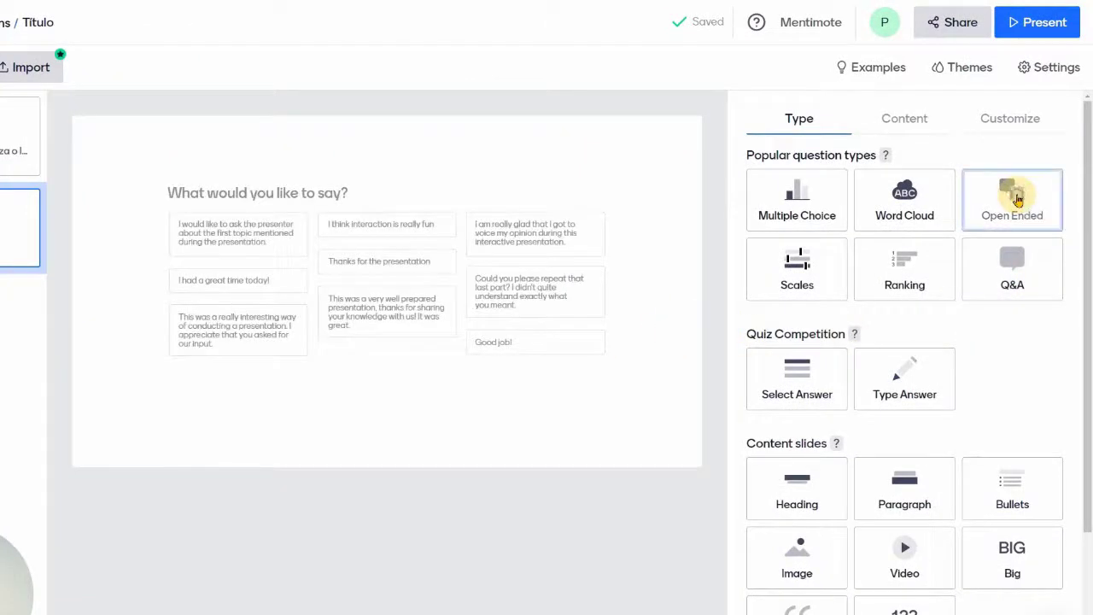
pyautogui.click(1019, 197)
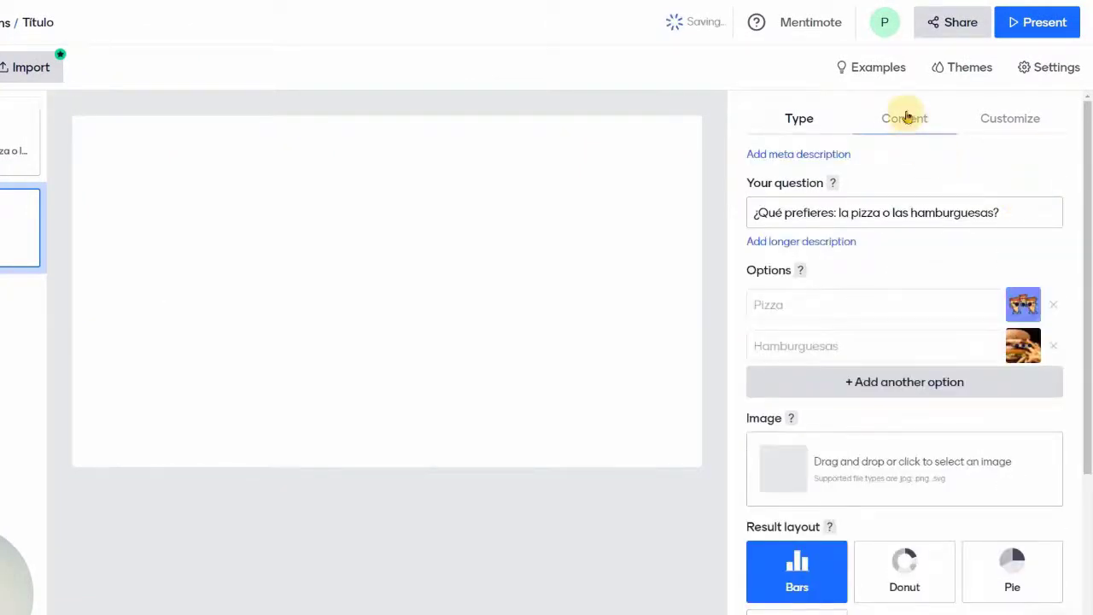
pyautogui.tripleClick(839, 214)
pyautogui.write('¿Con qué palabra describirías el 2021?')
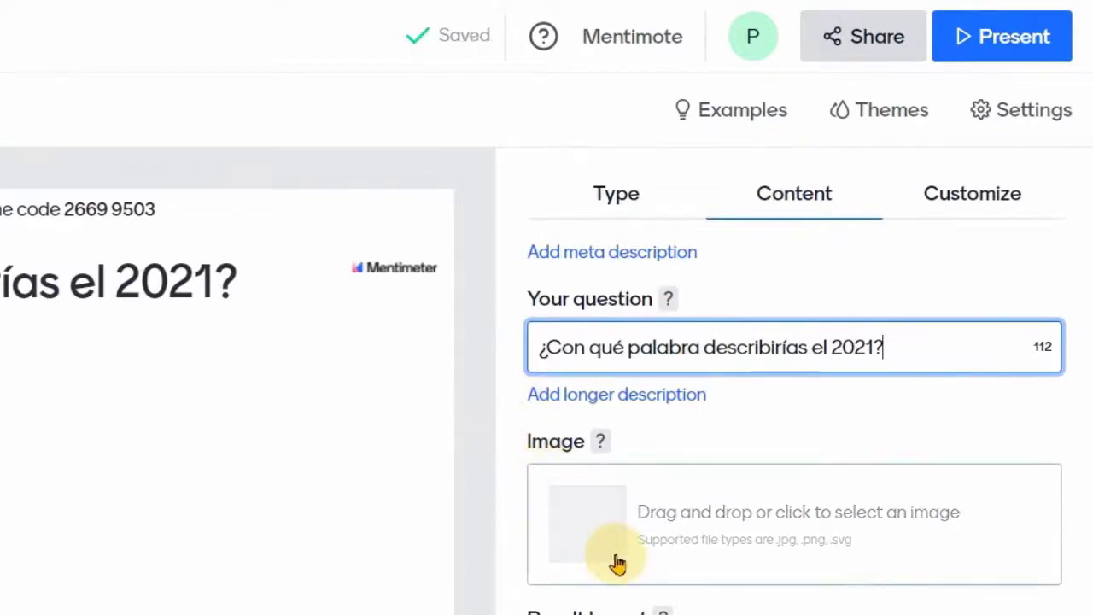
# - Add the image library photo of a person standing above the clouds to the open-ended slide
pyautogui.click(763, 363)
pyautogui.click(423, 215)
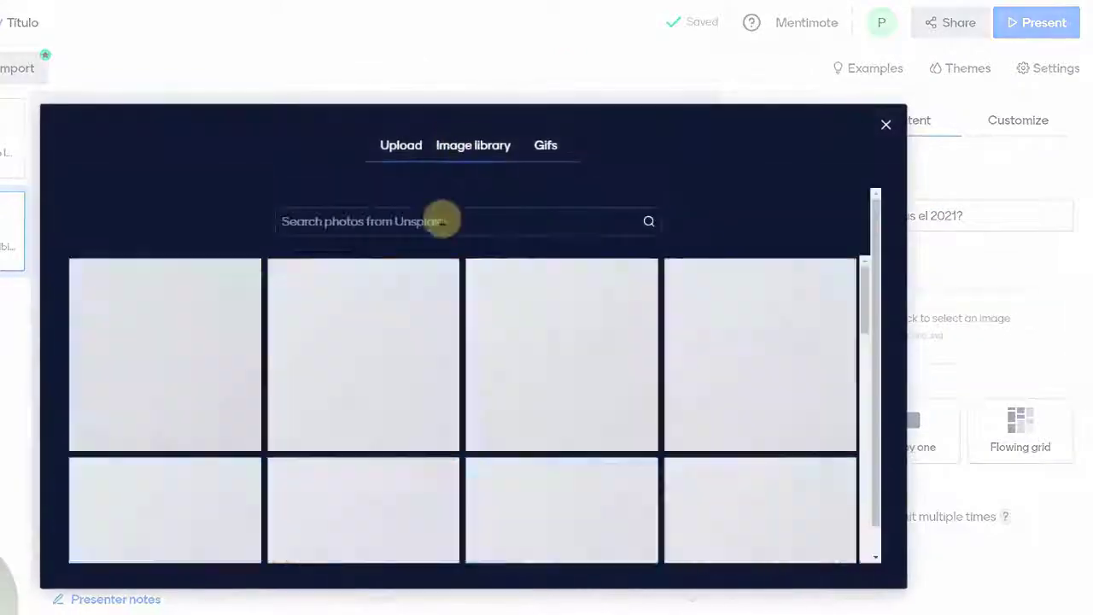
pyautogui.click(847, 599)
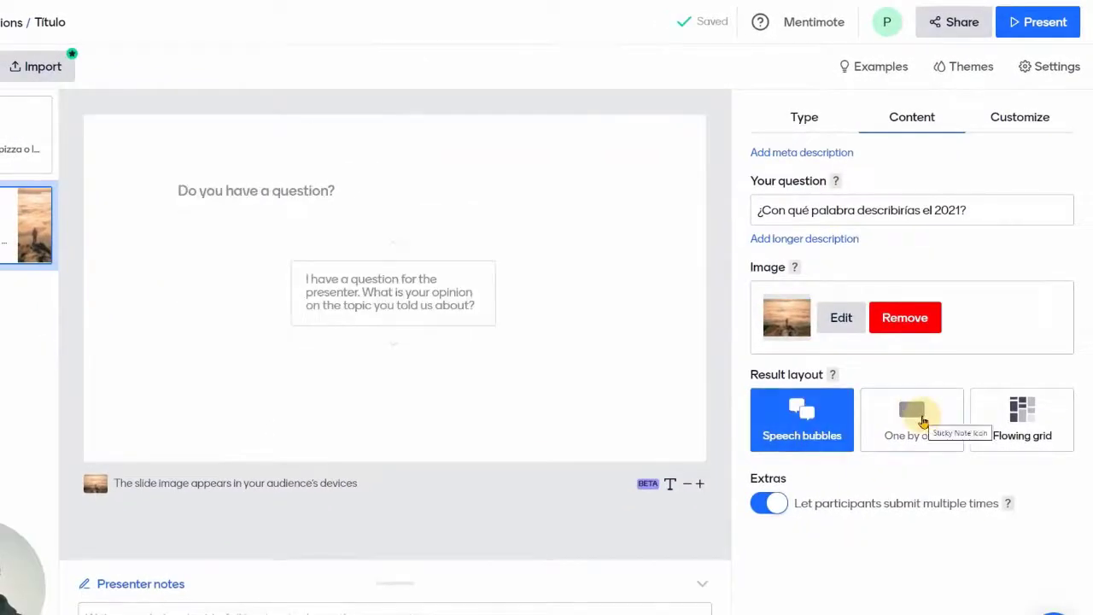
# - Try the slide's image layouts and apply the one with the photo filling the right third beside the question
pyautogui.click(1009, 122)
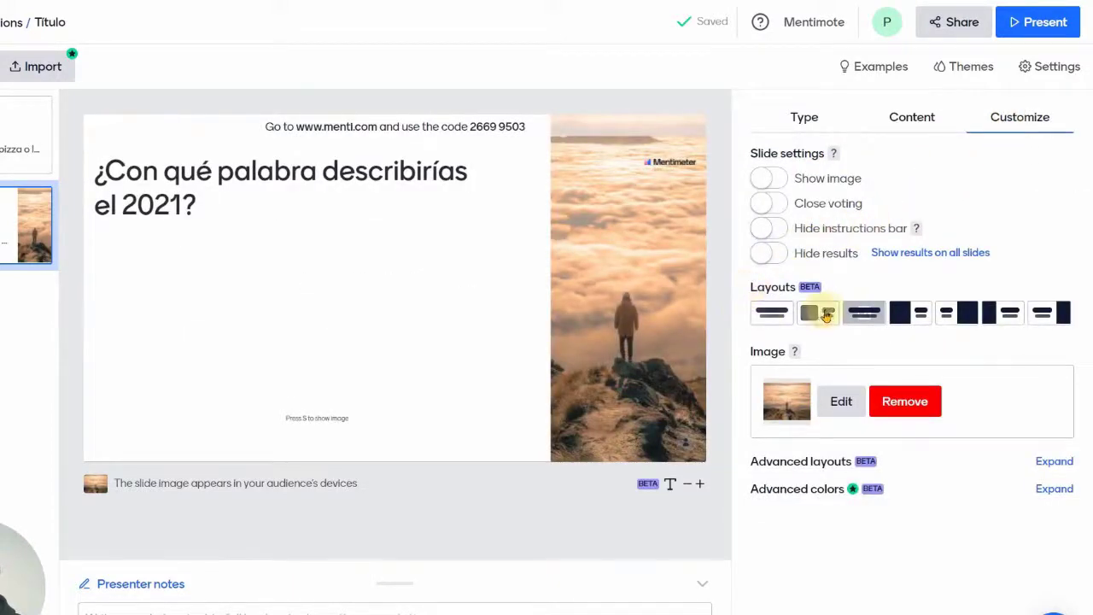
pyautogui.click(827, 316)
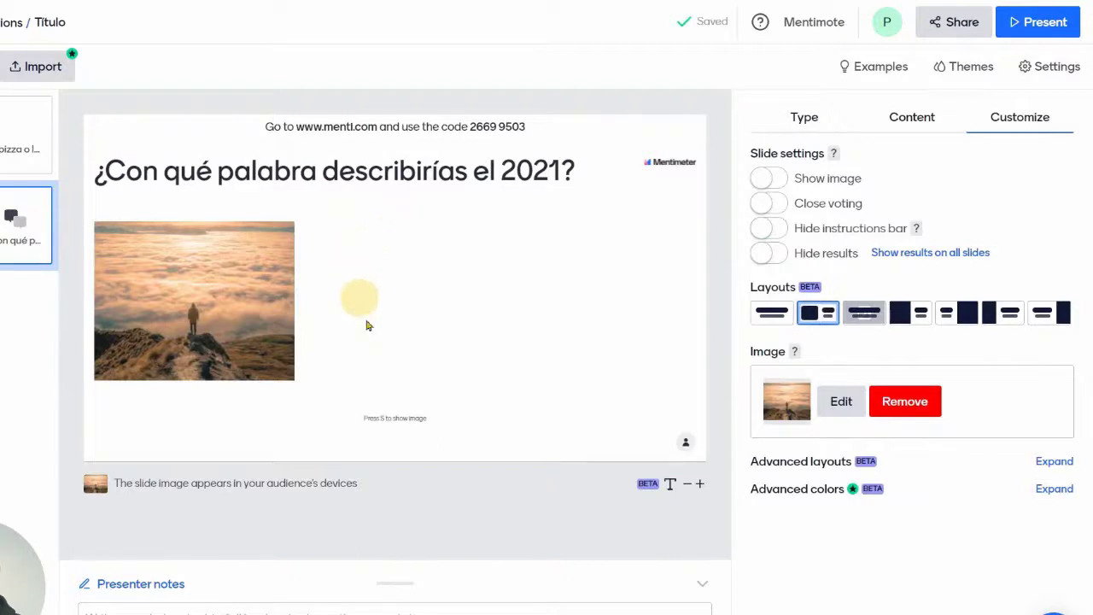
pyautogui.click(924, 321)
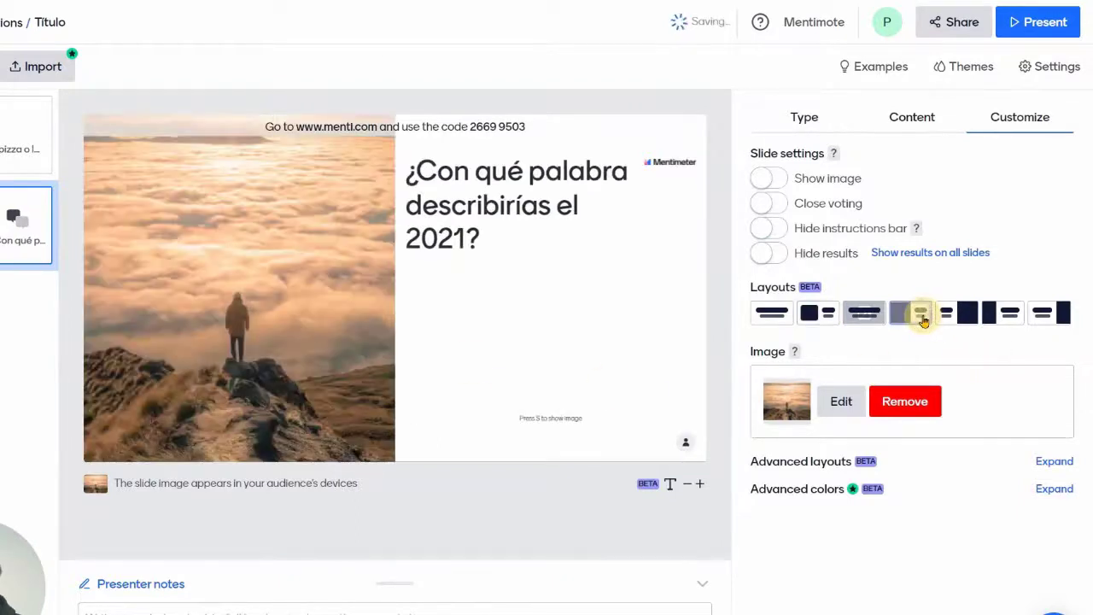
pyautogui.click(1047, 316)
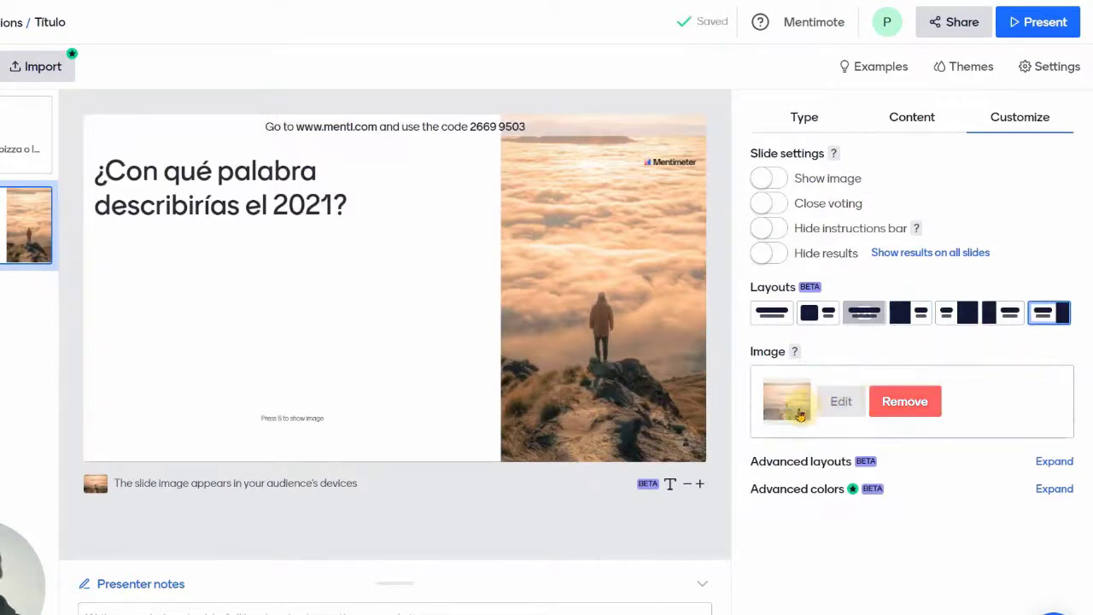
pyautogui.click(900, 414)
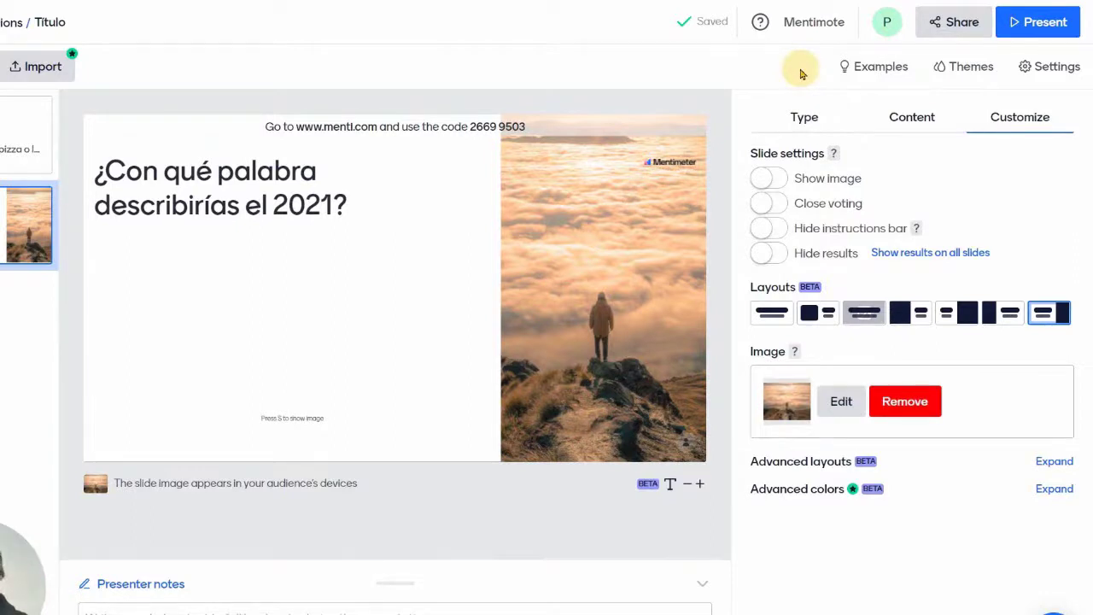
# - Browse the example slides and apply the Explore theme to the presentation
pyautogui.click(871, 68)
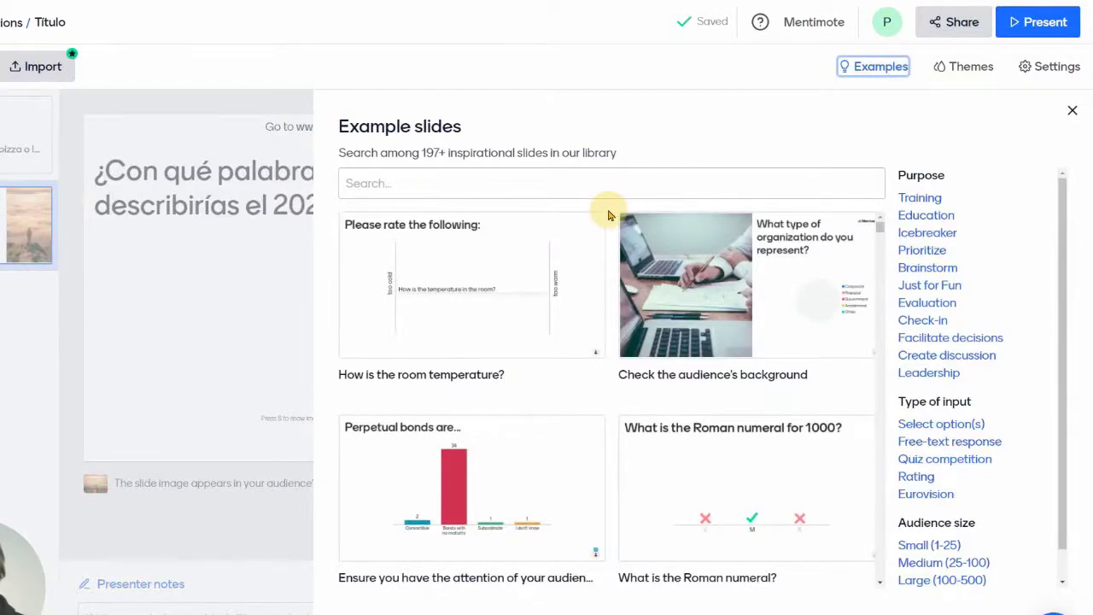
pyautogui.click(955, 72)
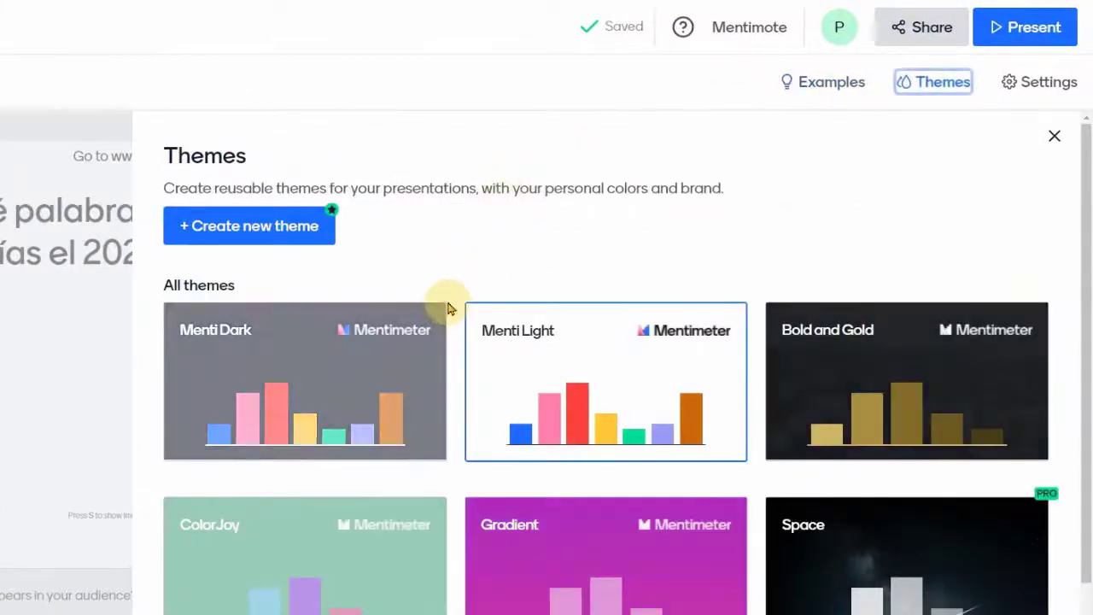
pyautogui.scroll(-4, 452, 304)
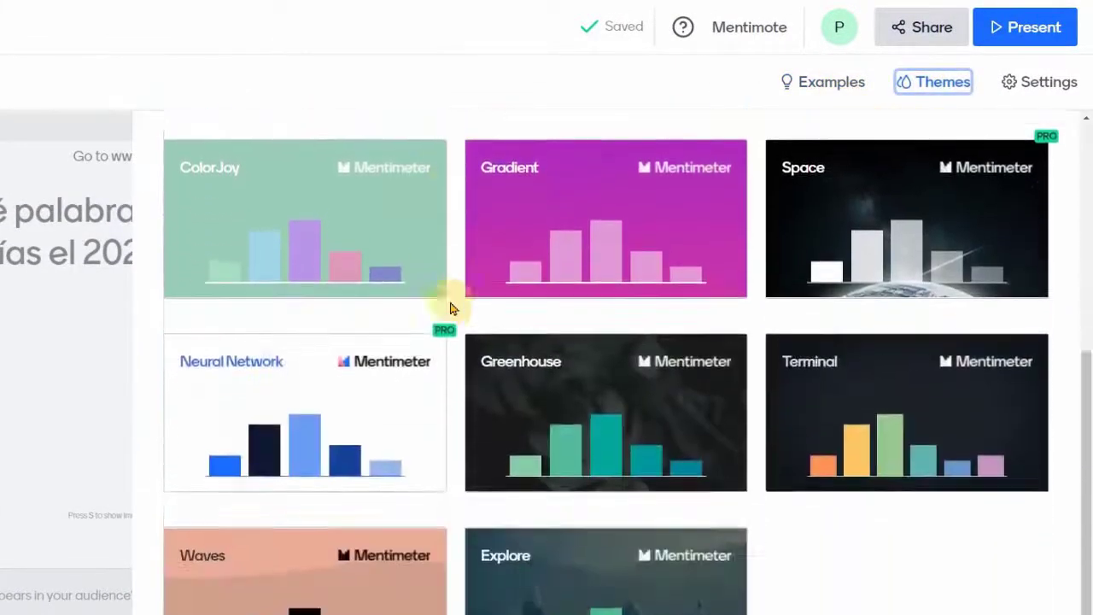
pyautogui.click(565, 529)
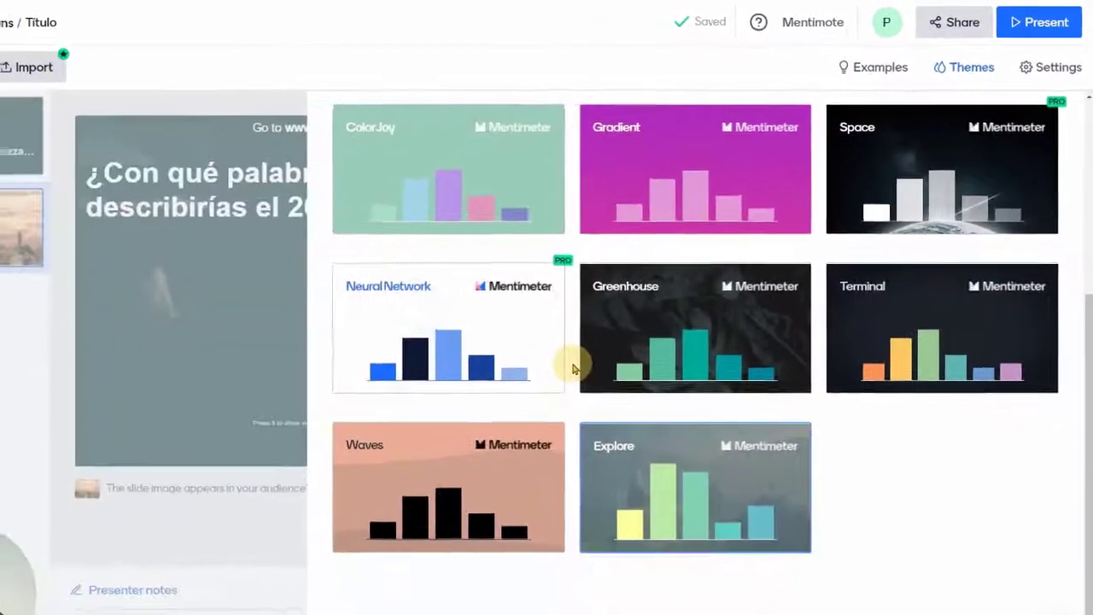
pyautogui.scroll(5, 524, 405)
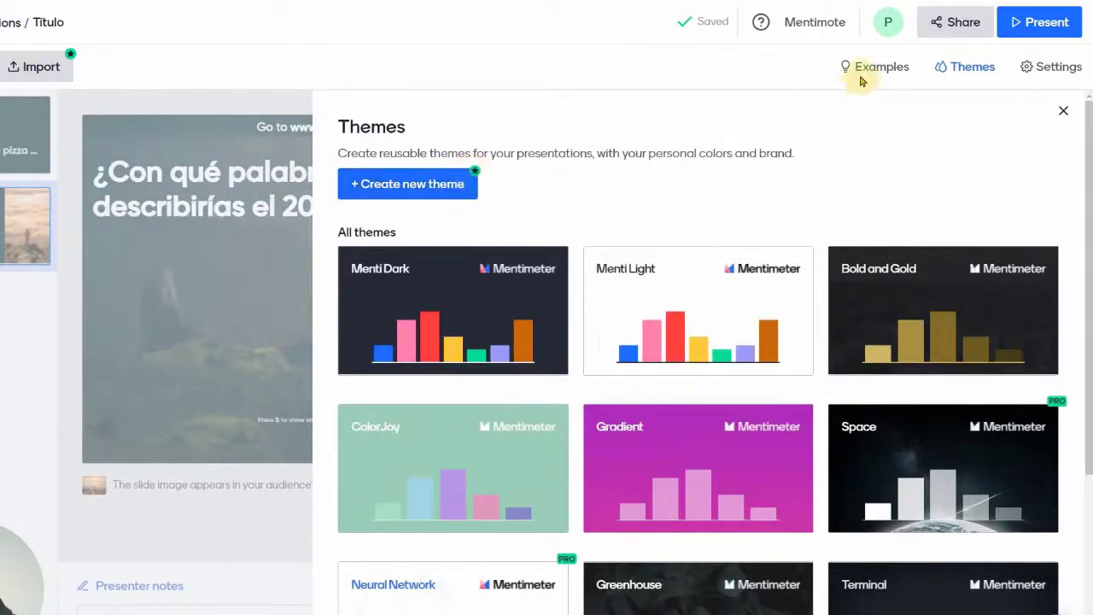
pyautogui.click(1068, 112)
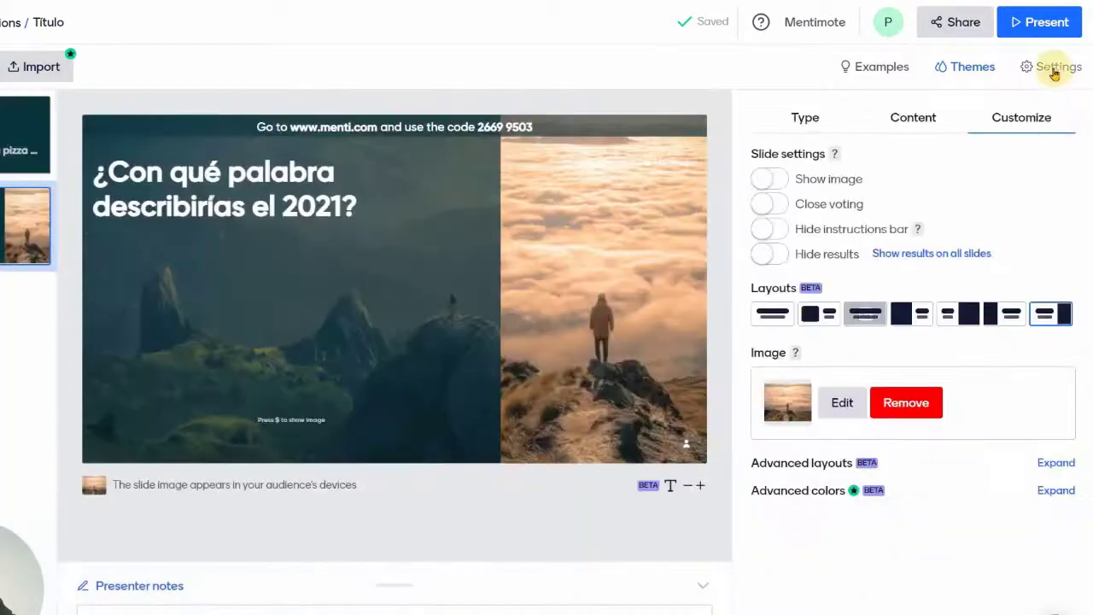
# - Review the presentation settings, trying audience questions on all slides and restoring them to only Q&A slides
pyautogui.click(1055, 72)
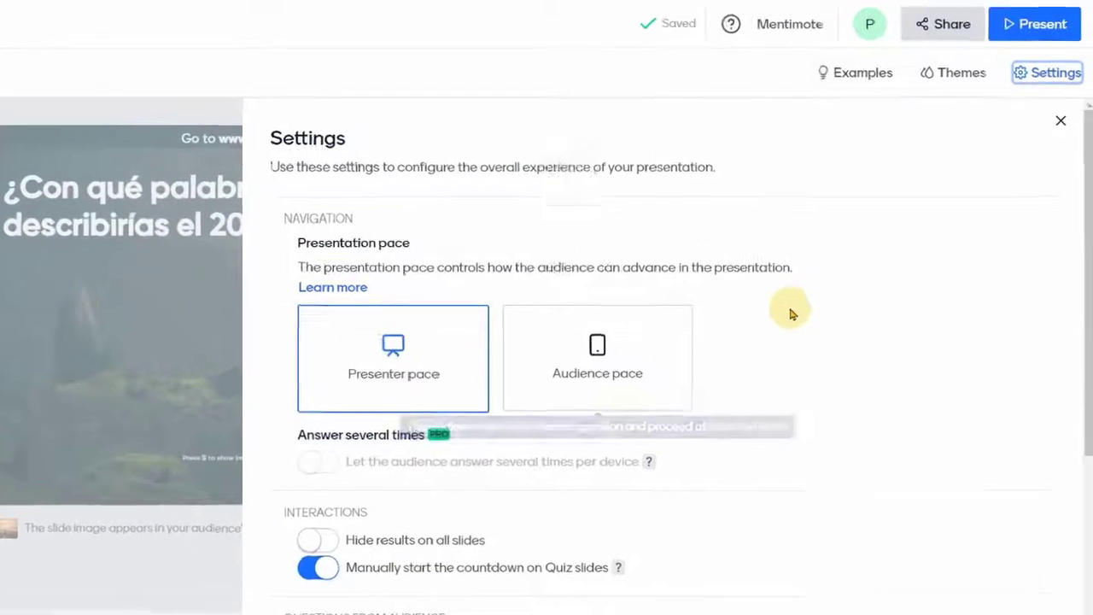
pyautogui.scroll(-3, 791, 314)
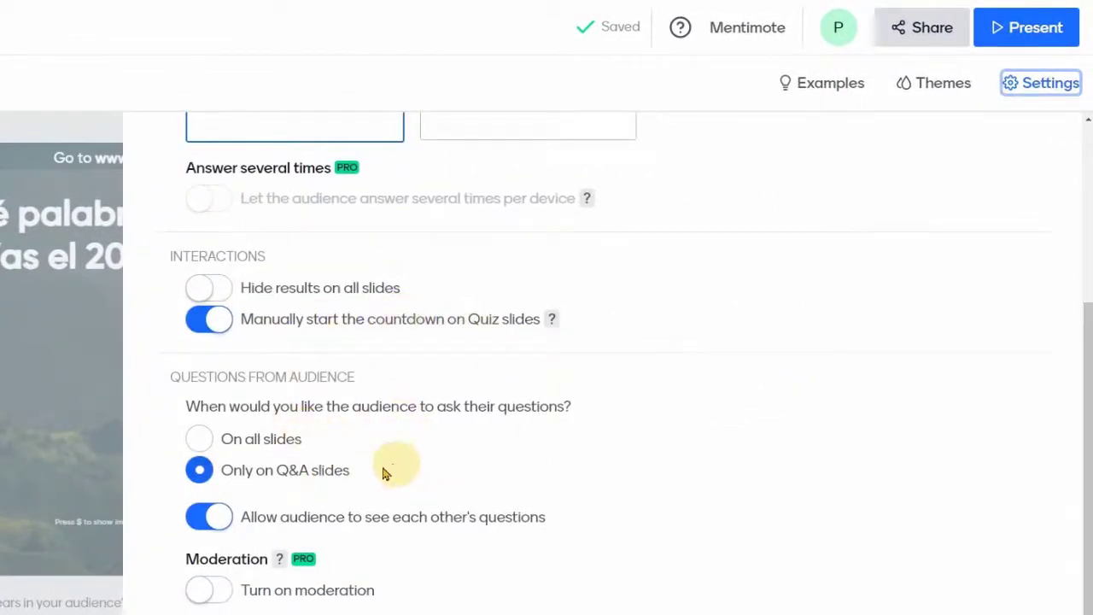
pyautogui.click(203, 440)
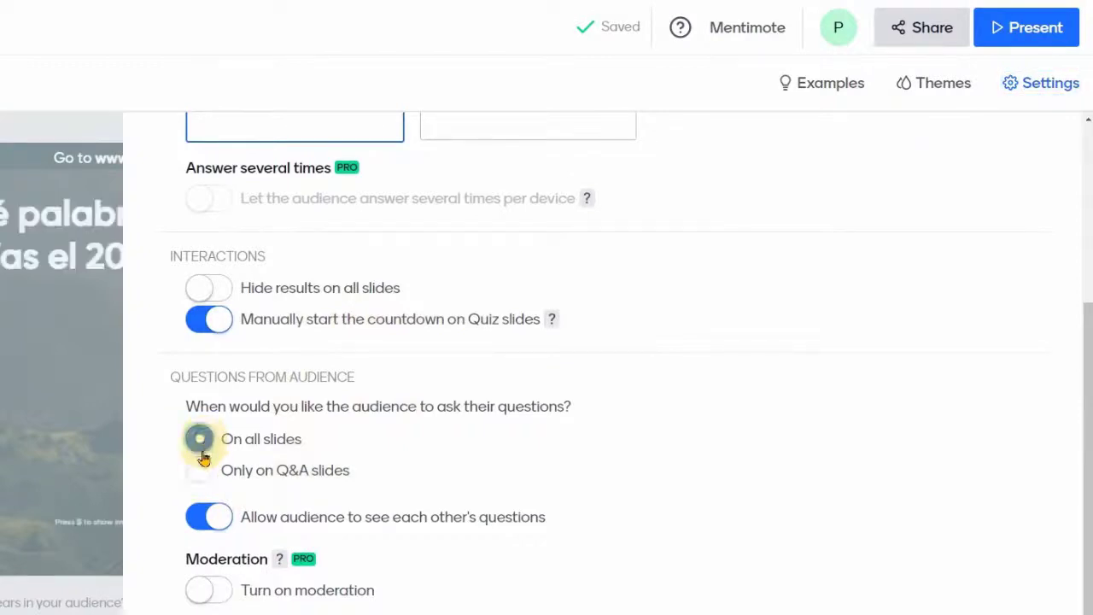
pyautogui.click(200, 473)
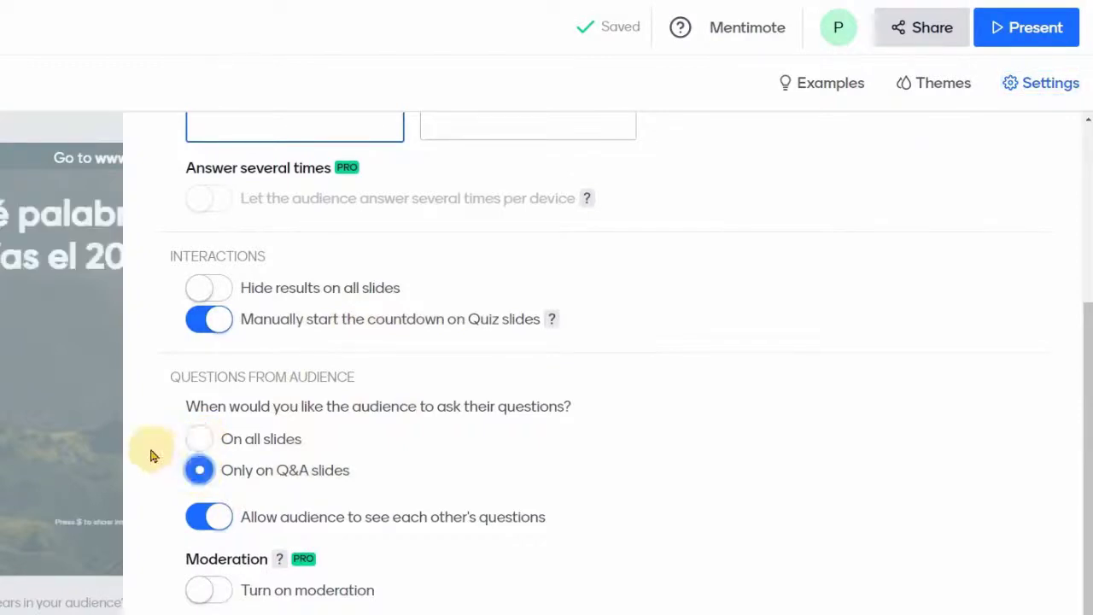
# - Set the presentation language to Spanish and close the settings
pyautogui.scroll(-3, 150, 455)
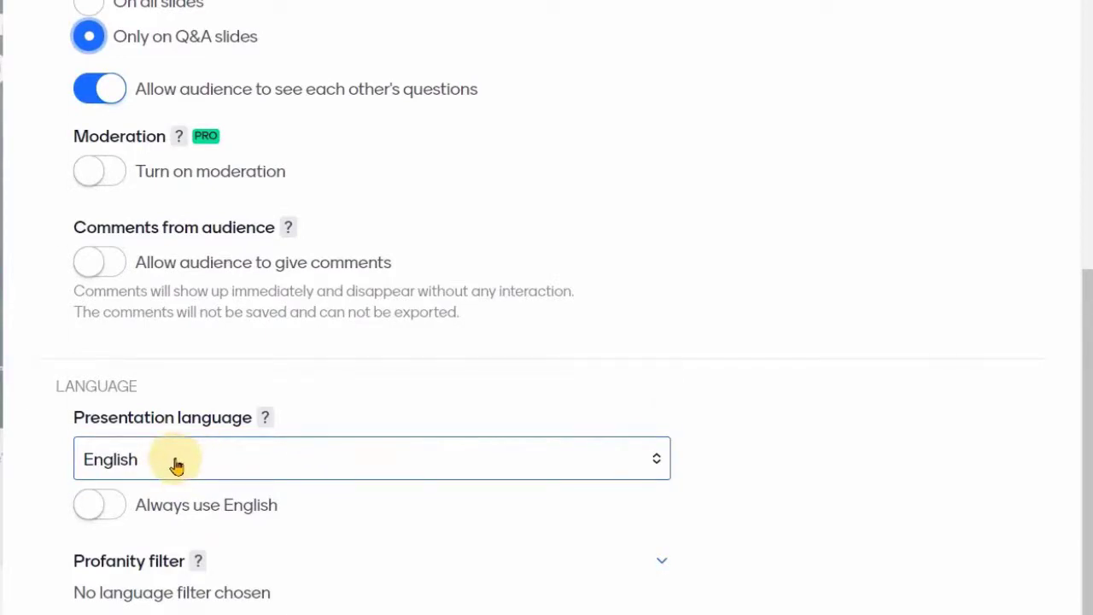
pyautogui.click(175, 464)
pyautogui.scroll(-3, 209, 222)
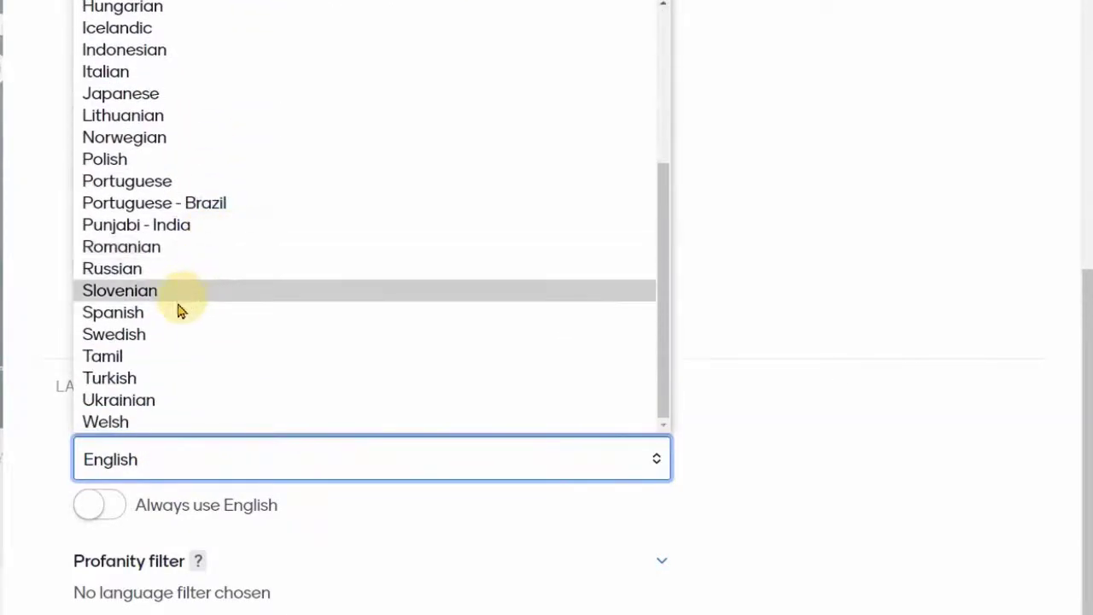
pyautogui.click(179, 311)
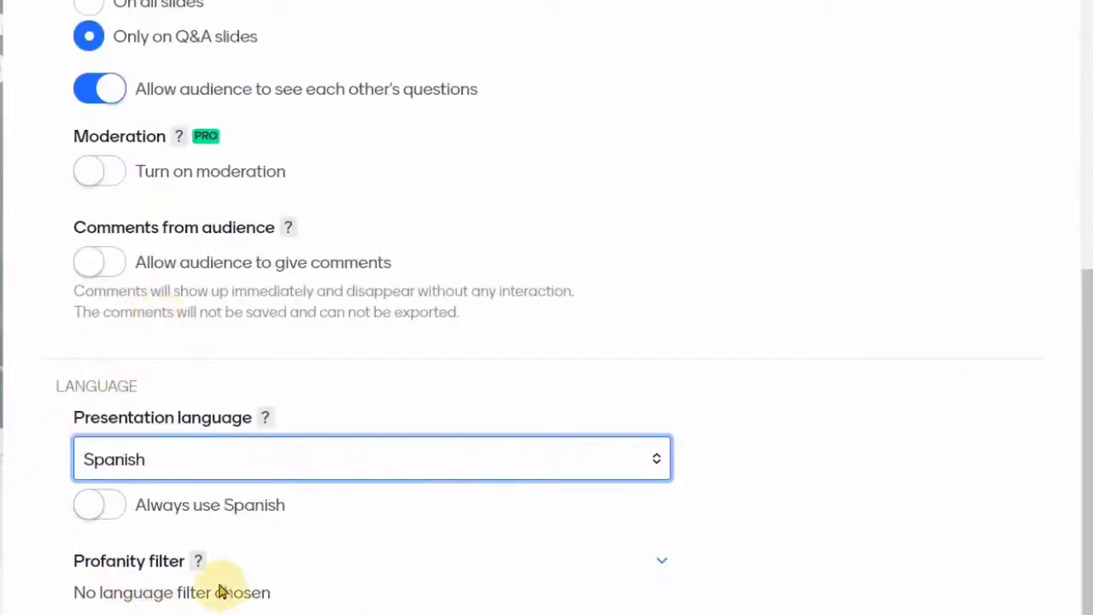
pyautogui.scroll(-1, 271, 552)
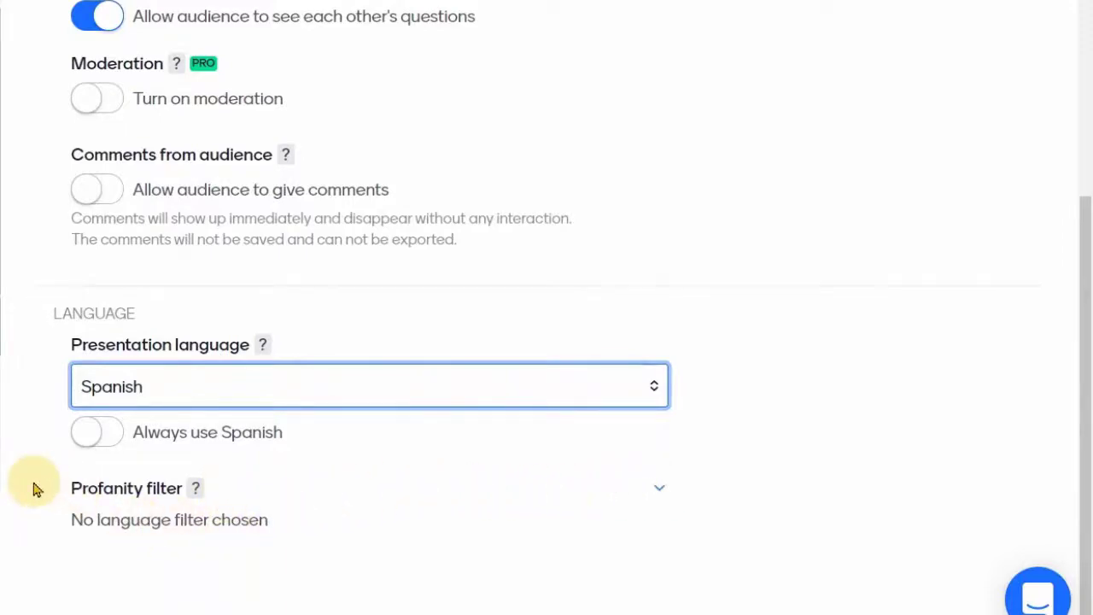
pyautogui.click(1049, 46)
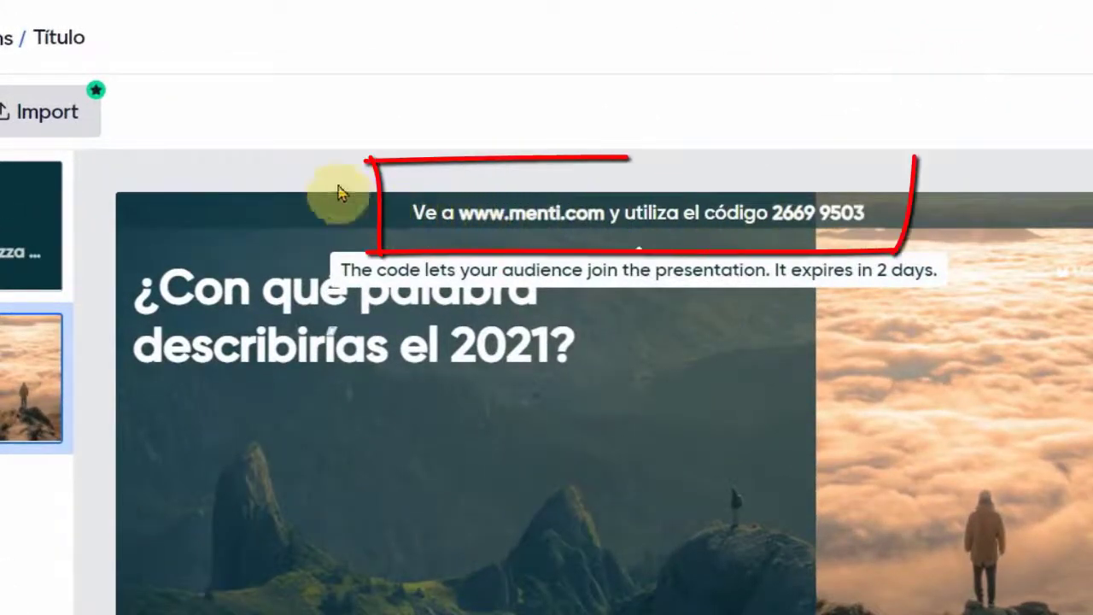
# - Check the join instructions on the slide and preview the presentation in full screen
pyautogui.moveTo(731, 208)
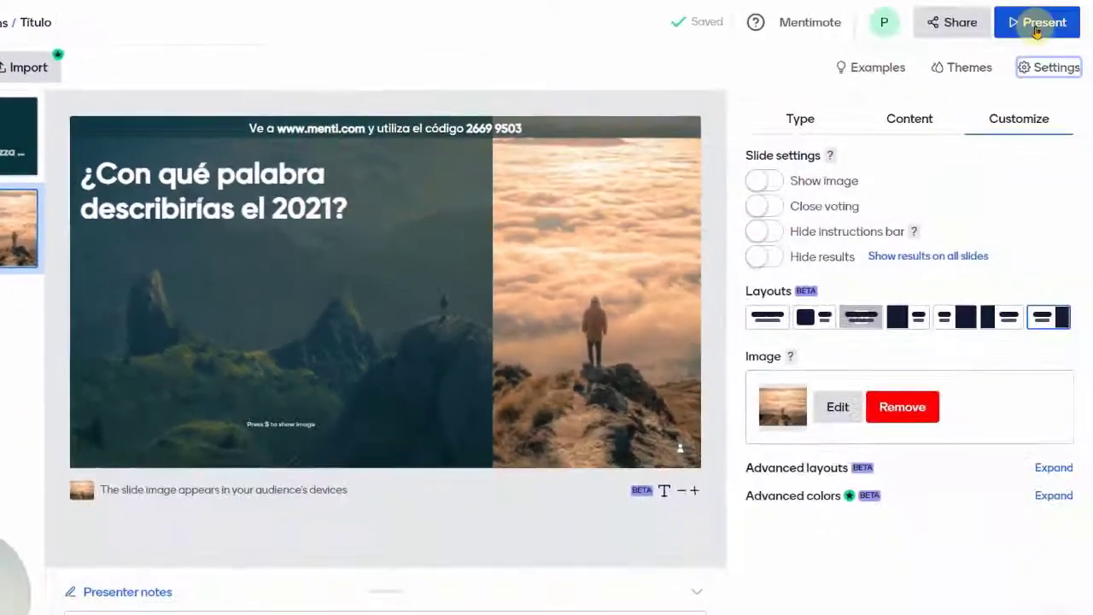
pyautogui.click(1036, 26)
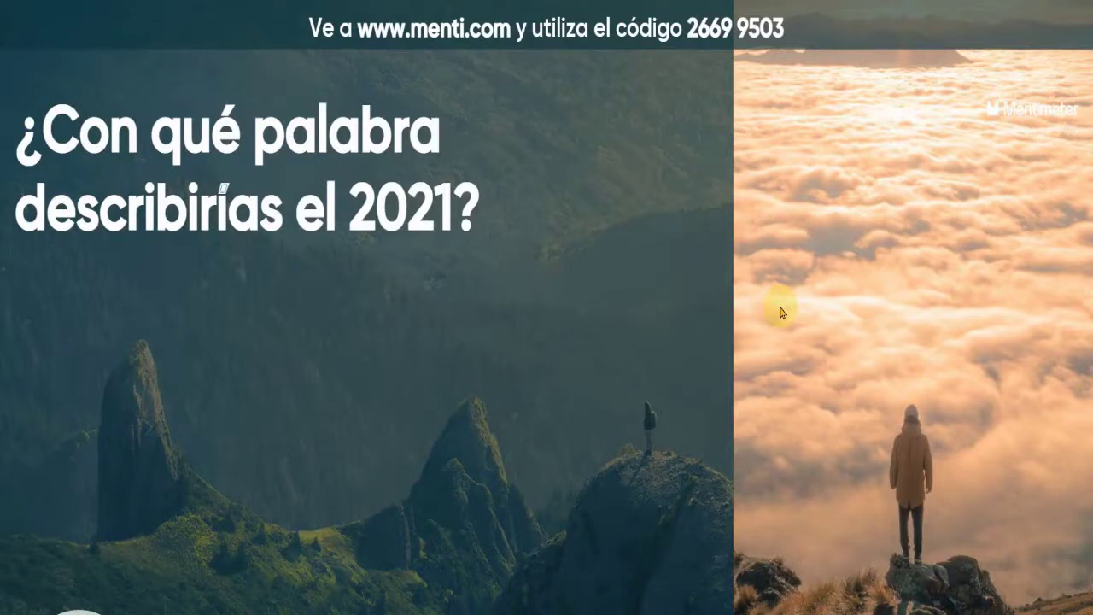
pyautogui.press('Escape')
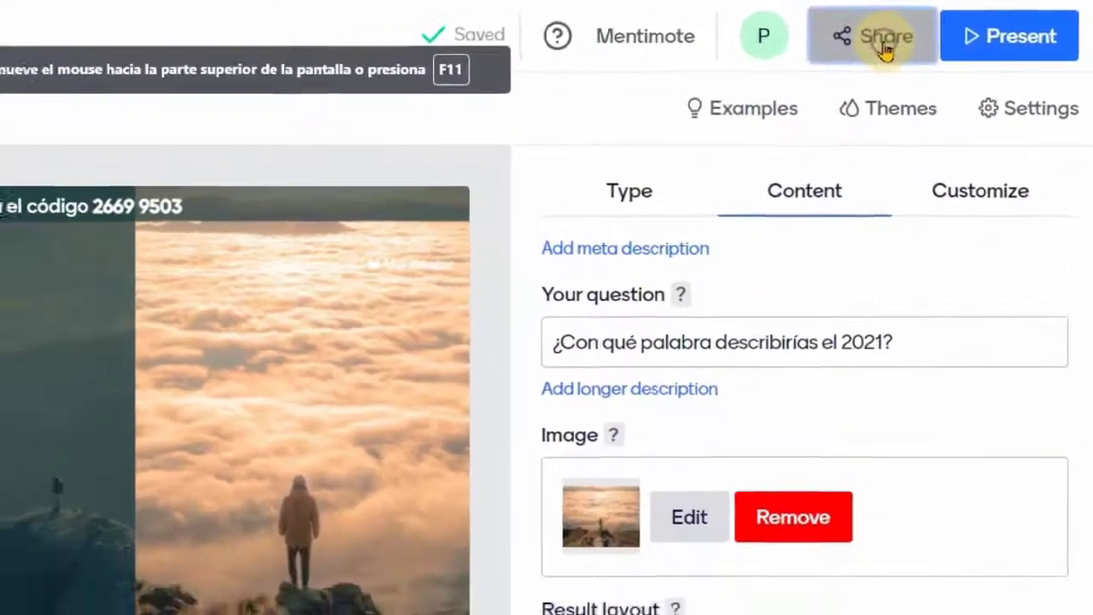
# - Review the validity options of the temporary voting code and copy the voting link for participants
pyautogui.click(846, 53)
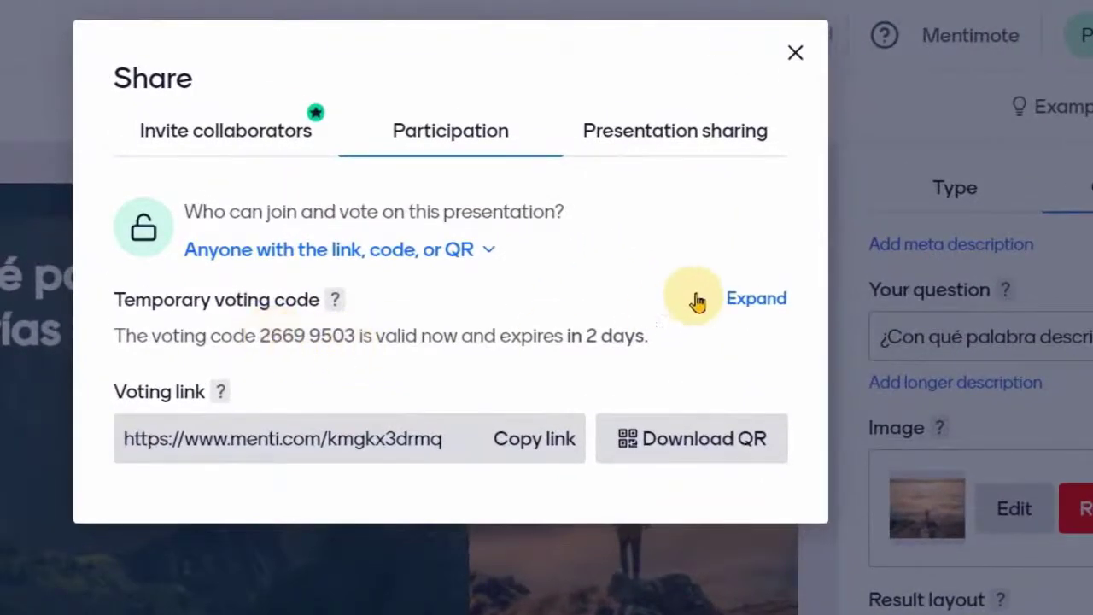
pyautogui.click(755, 300)
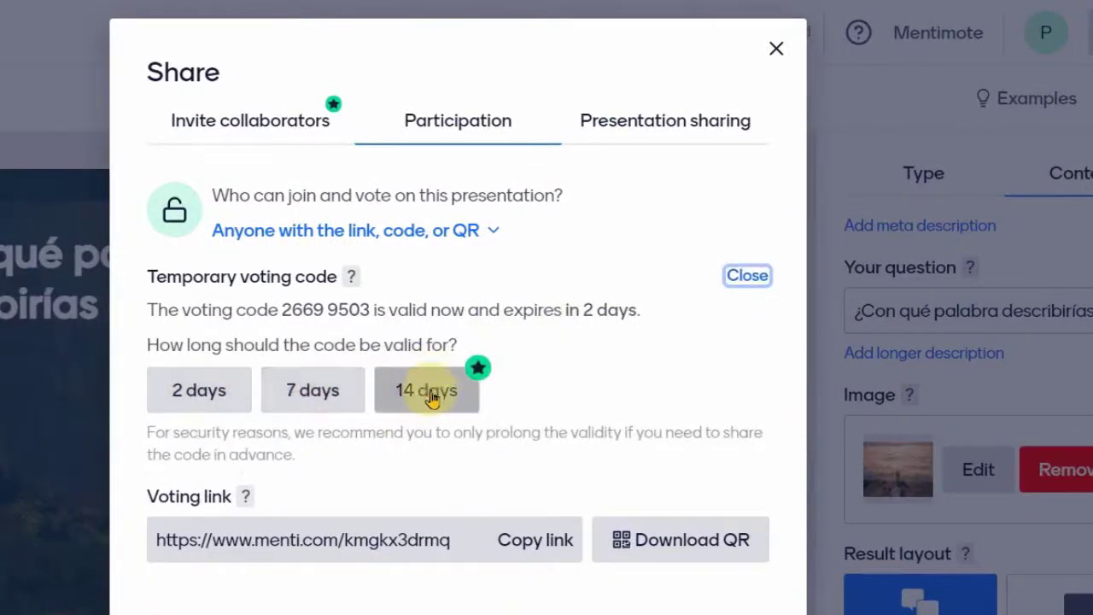
pyautogui.click(748, 276)
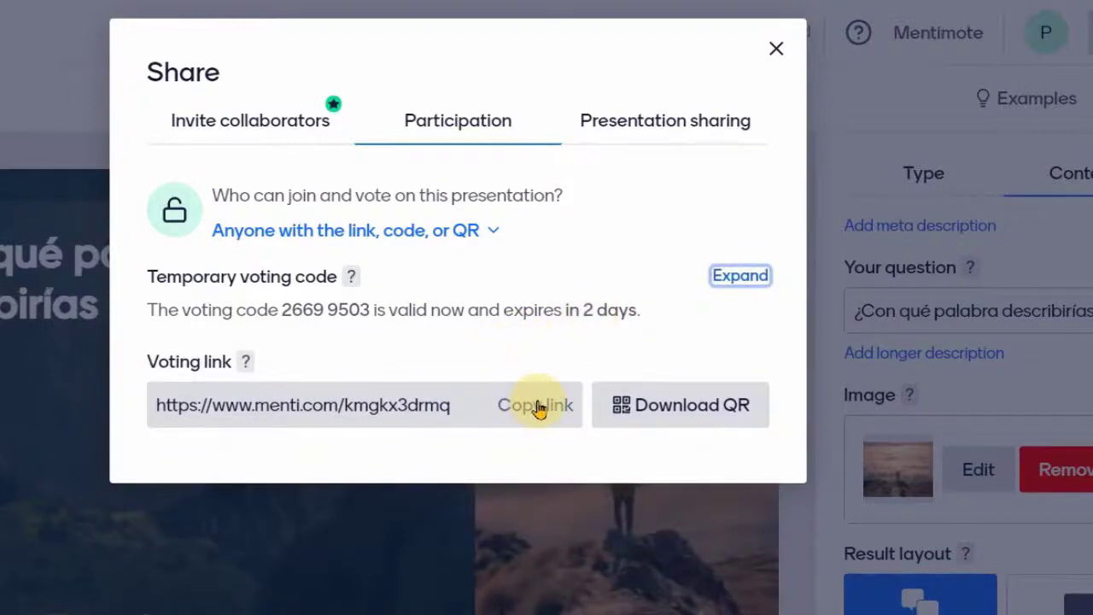
pyautogui.click(538, 408)
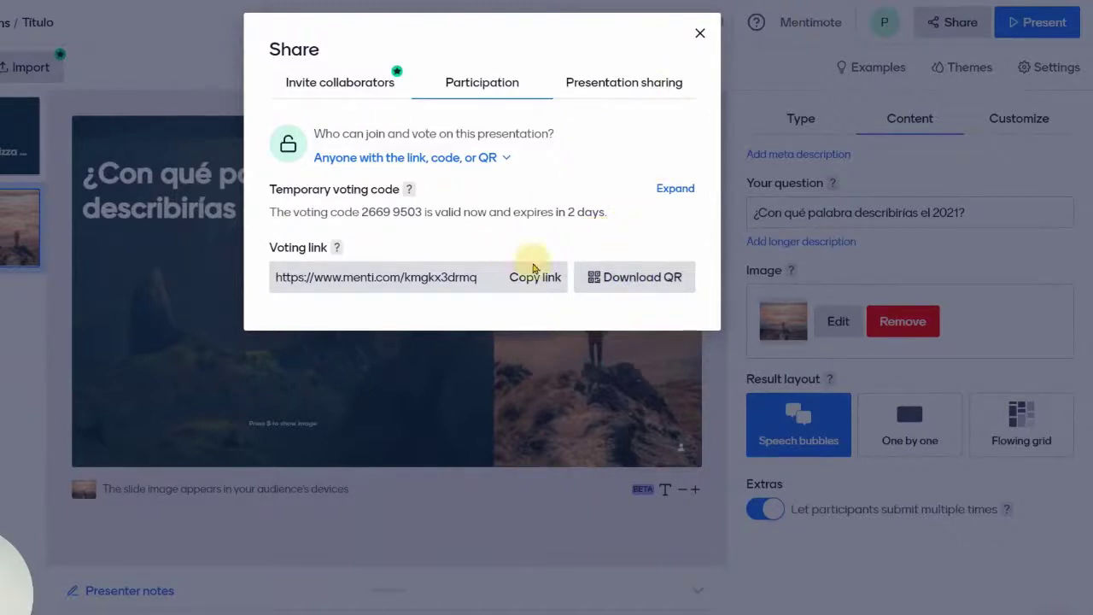
pyautogui.click(701, 32)
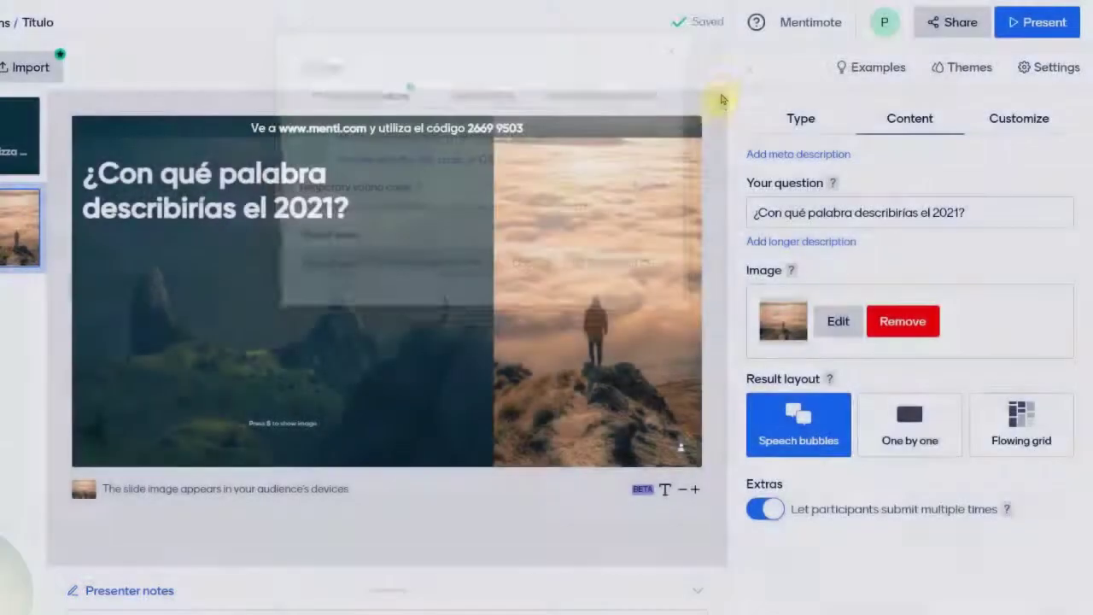
# - Go to the first slide and submit a vote for Pizza on the participant voting page
pyautogui.click(17, 141)
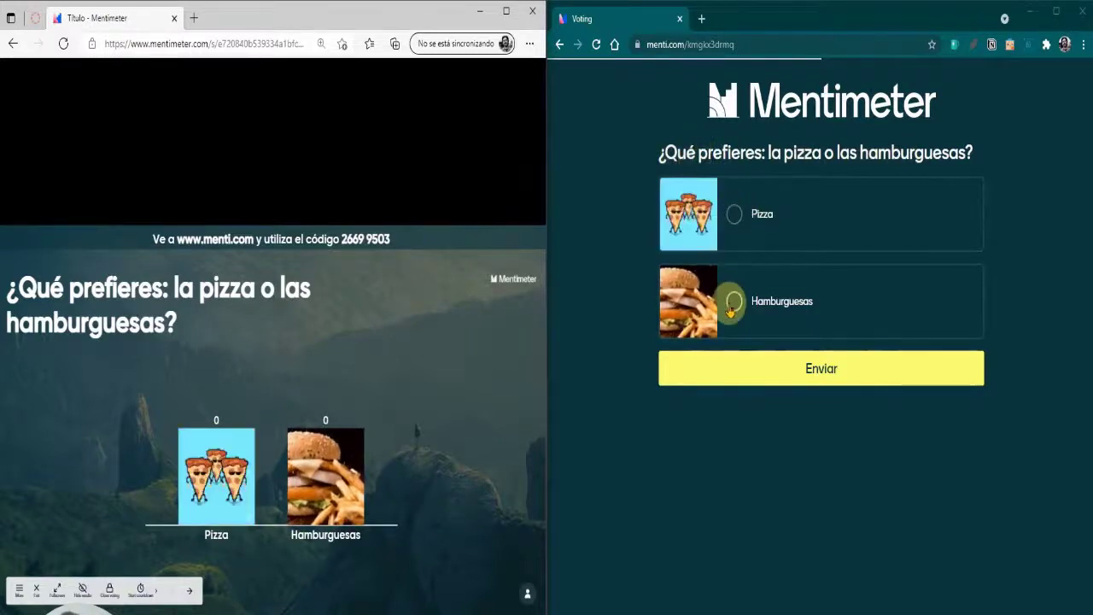
pyautogui.click(735, 216)
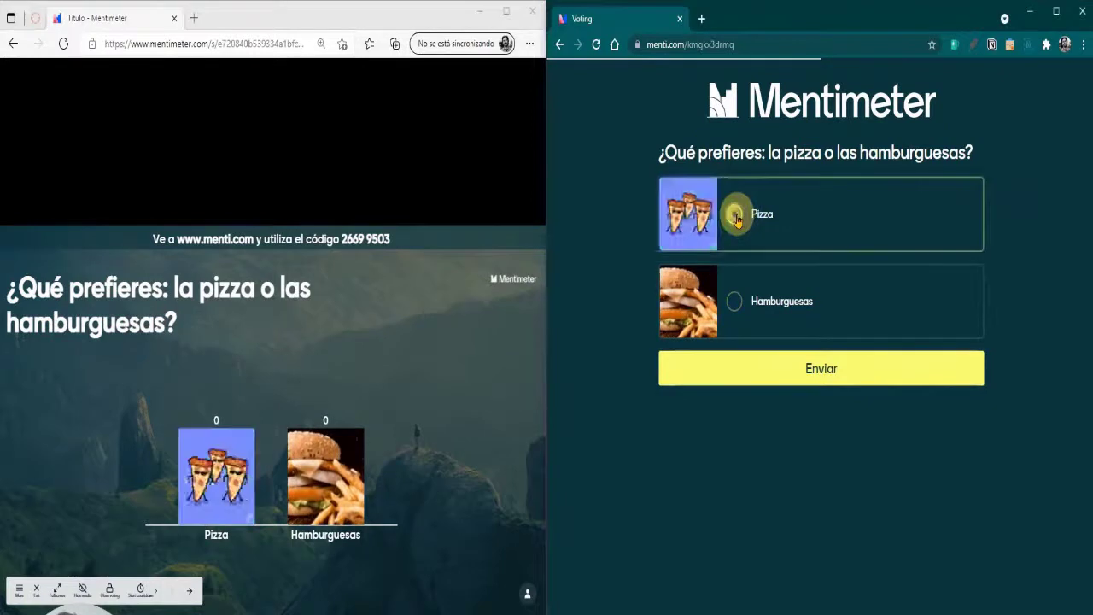
pyautogui.click(842, 369)
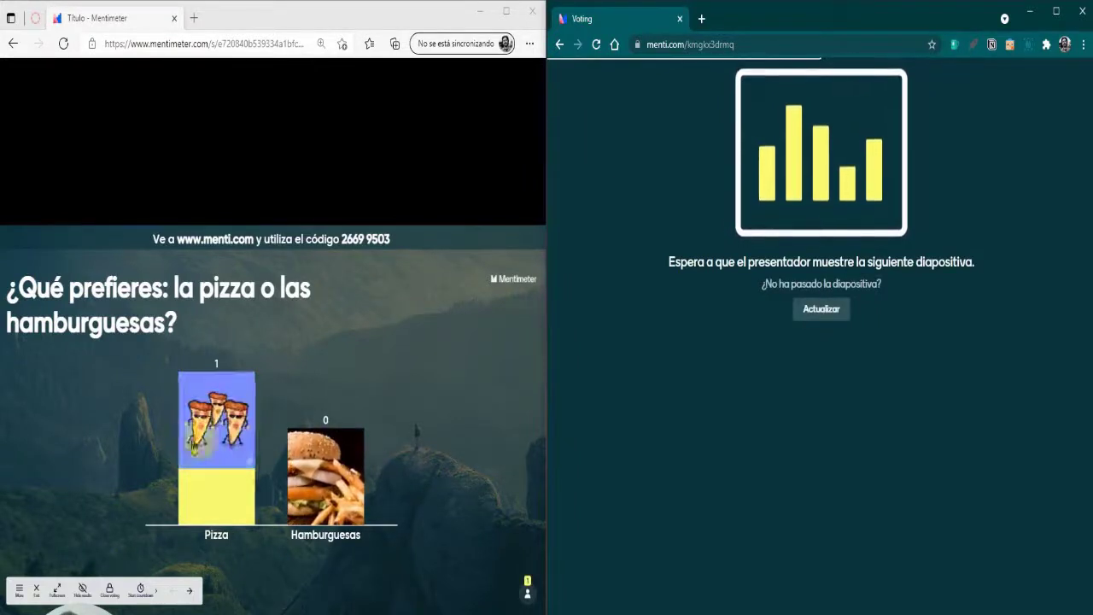
# - Advance the presentation to the 2021 question and submit the answer "Agotador" on the voting page
pyautogui.click(189, 596)
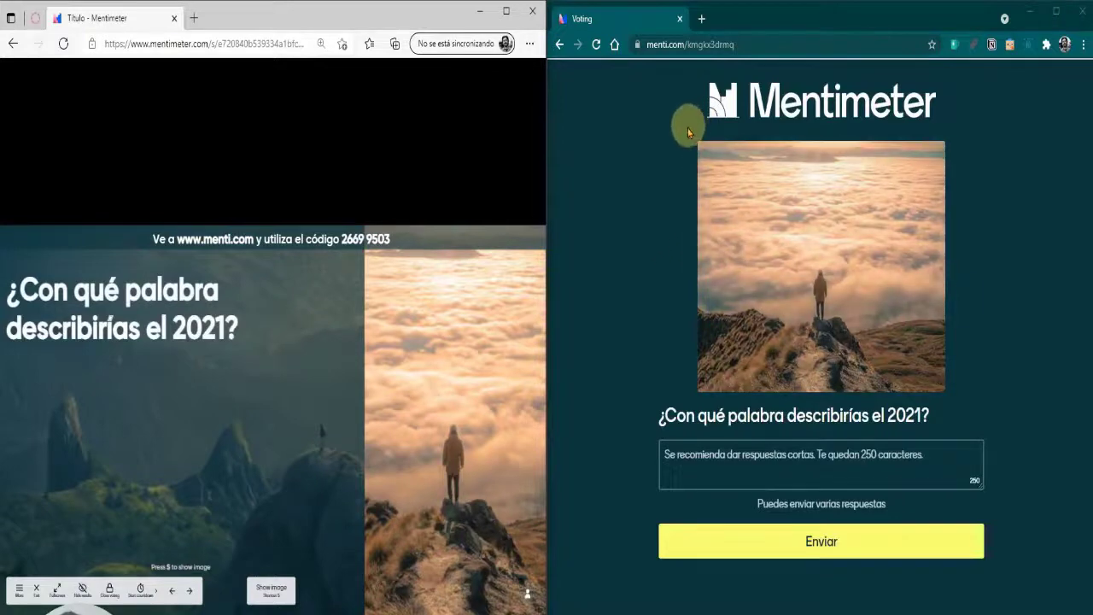
pyautogui.click(690, 459)
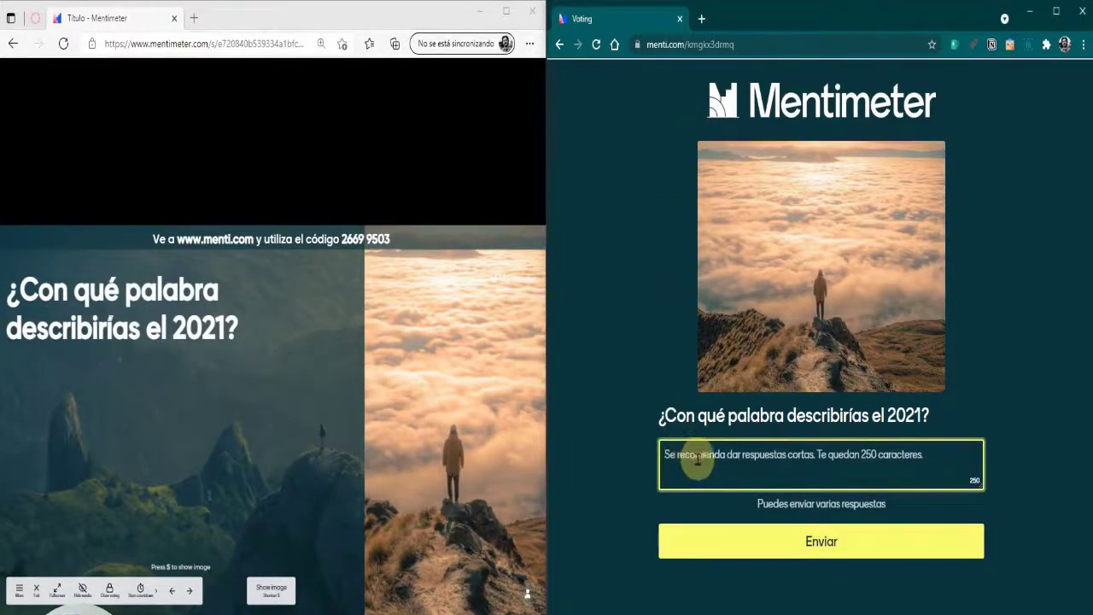
pyautogui.write('Agotado')
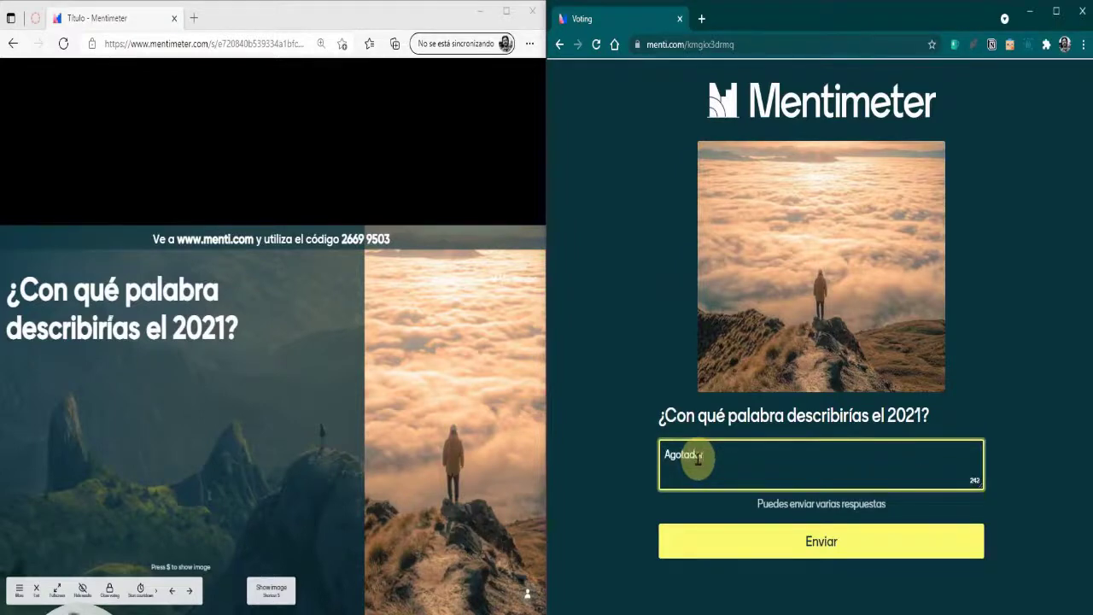
pyautogui.write('r')
pyautogui.click(830, 541)
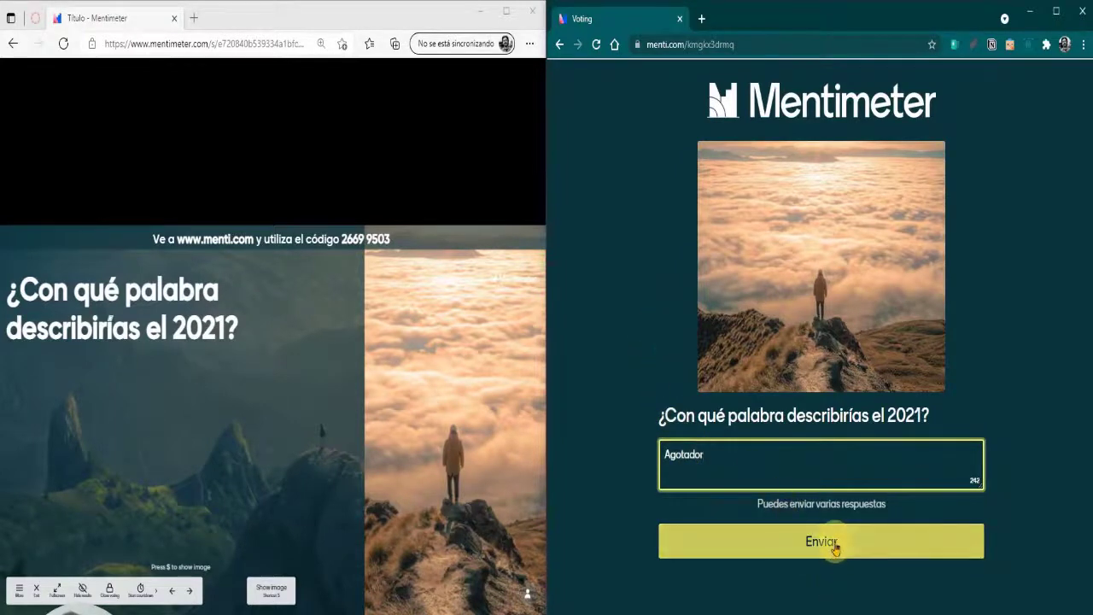